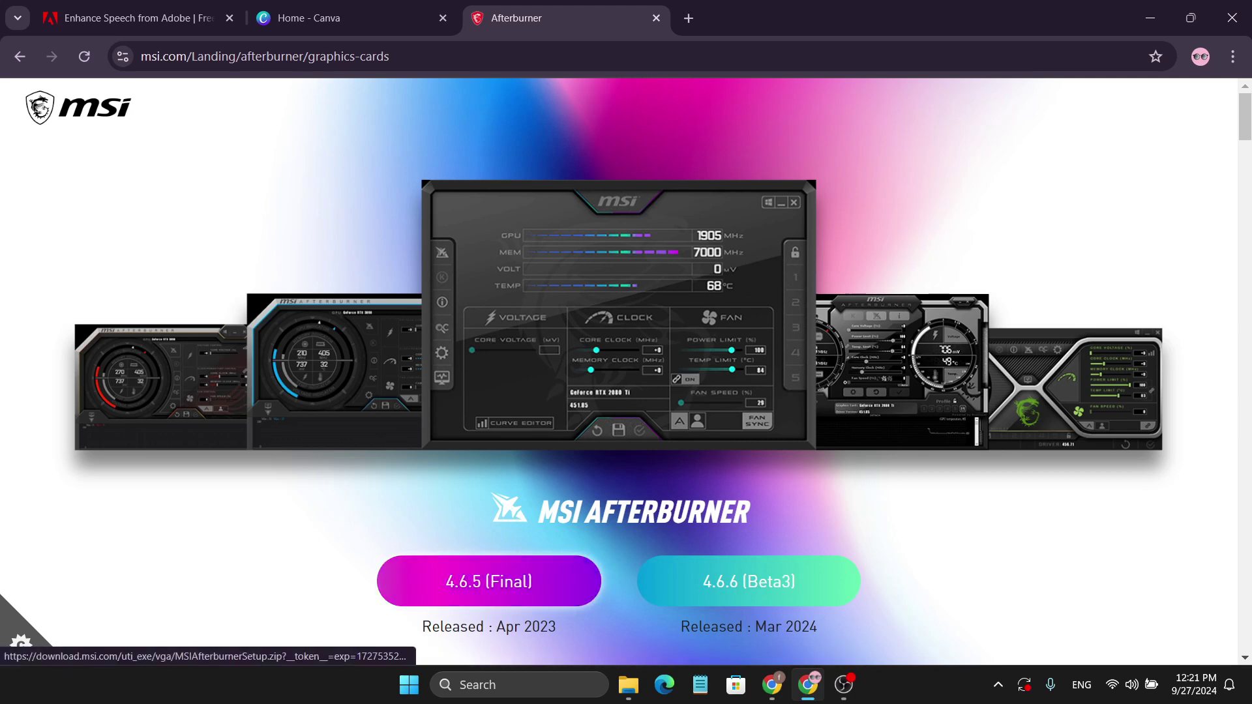
Start downloading the MSI Afterburner 4.6.5 (Final) installer and cancel the duplicate download.
{"action": "left_click", "coordinate": [489, 581]}
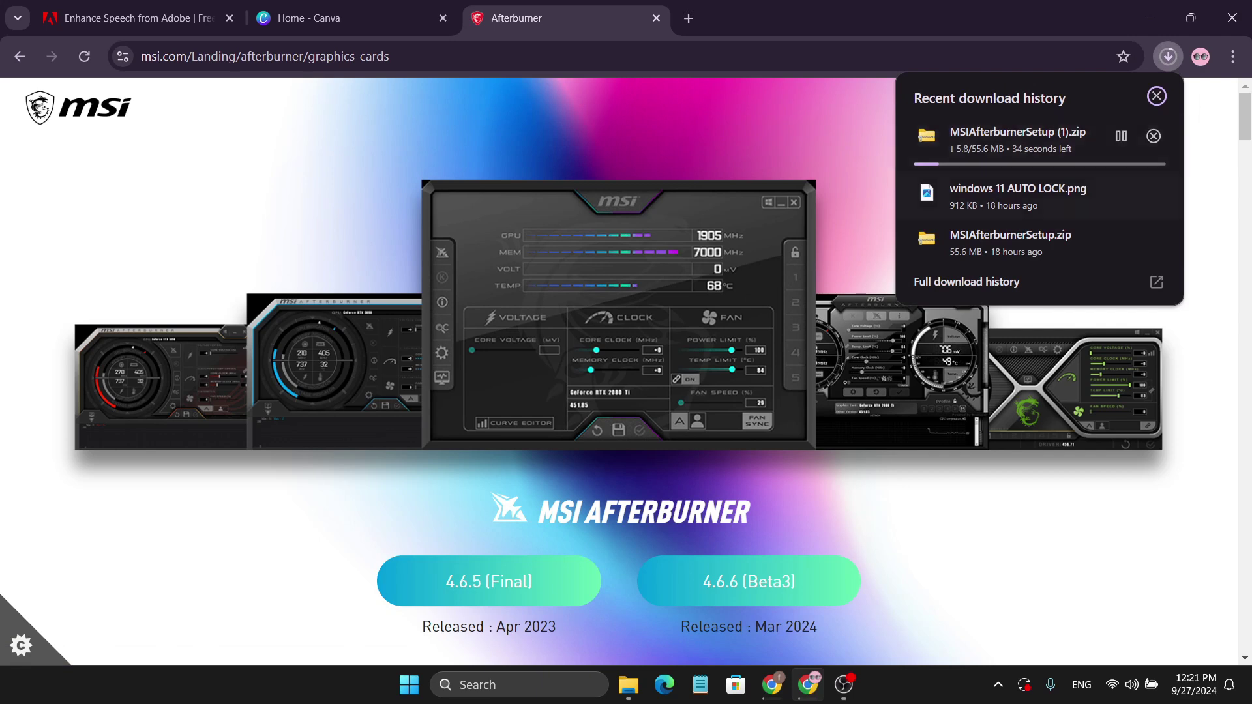
{"action": "left_click", "coordinate": [1153, 135]}
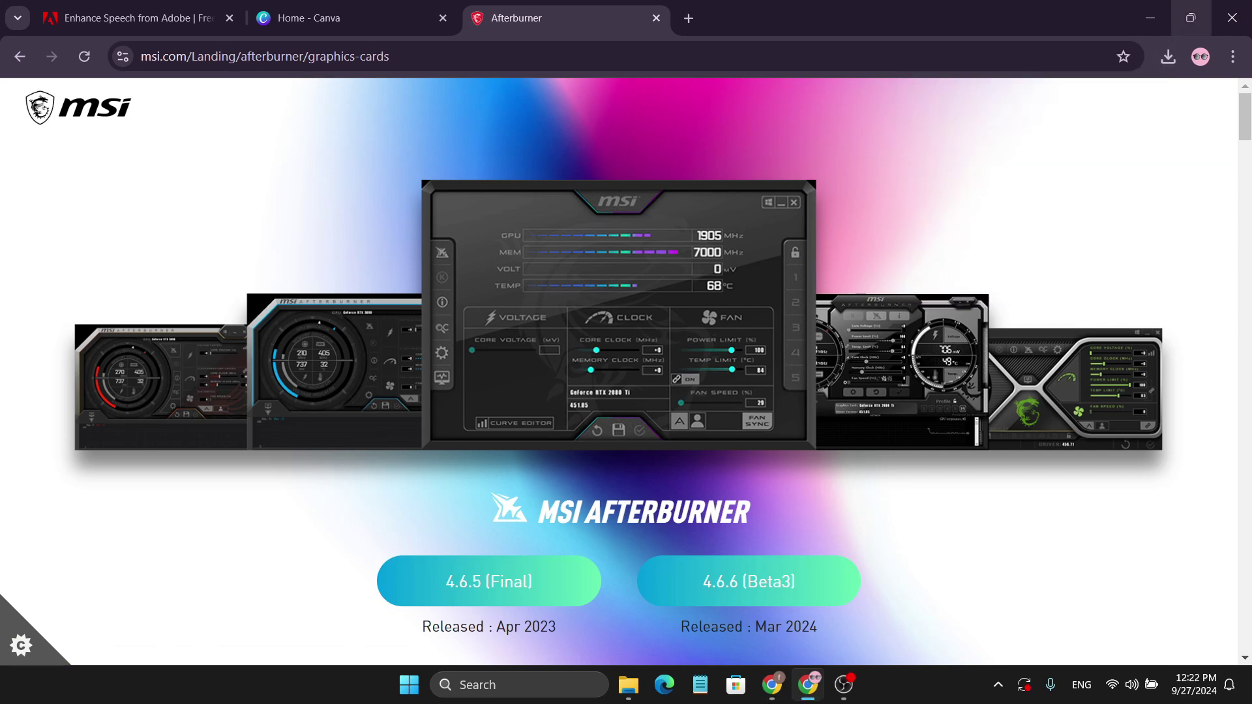
Extract the MSIAfterburnerSetup archive on the desktop into its default destination folder.
{"action": "left_click", "coordinate": [1150, 17]}
{"action": "left_click_drag", "start_coordinate": [154, 417], "coordinate": [588, 273]}
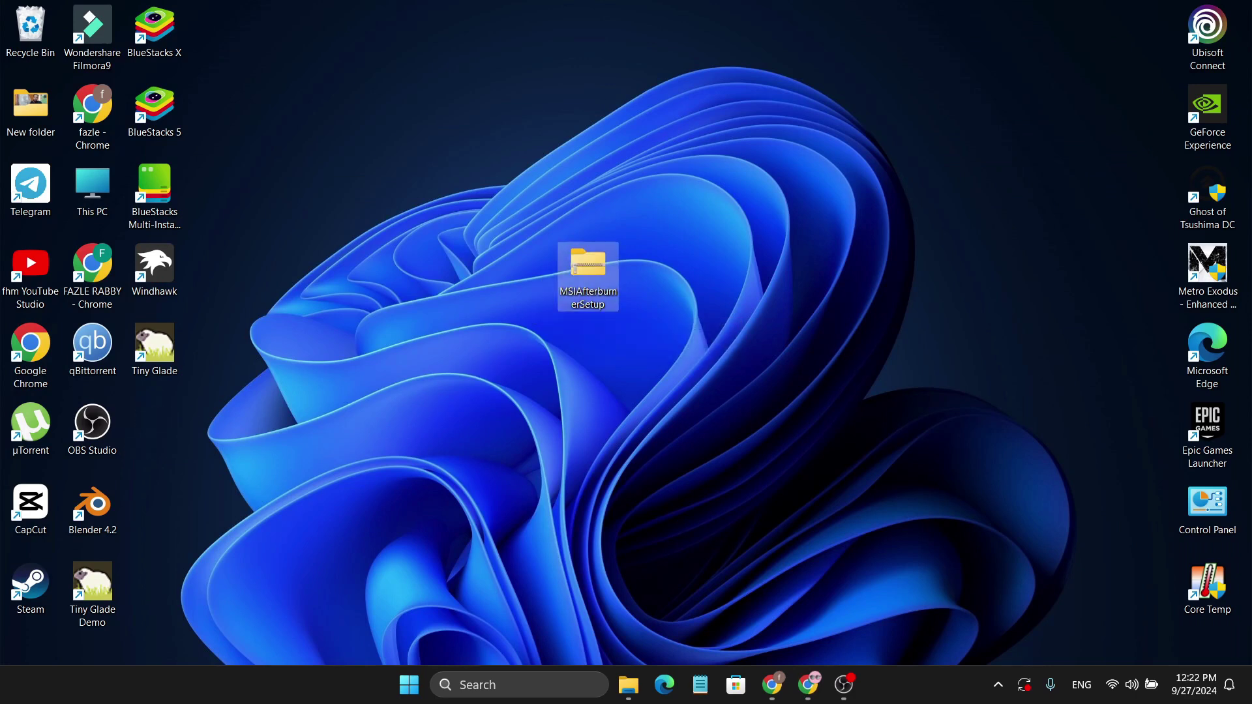
{"action": "right_click", "coordinate": [588, 273]}
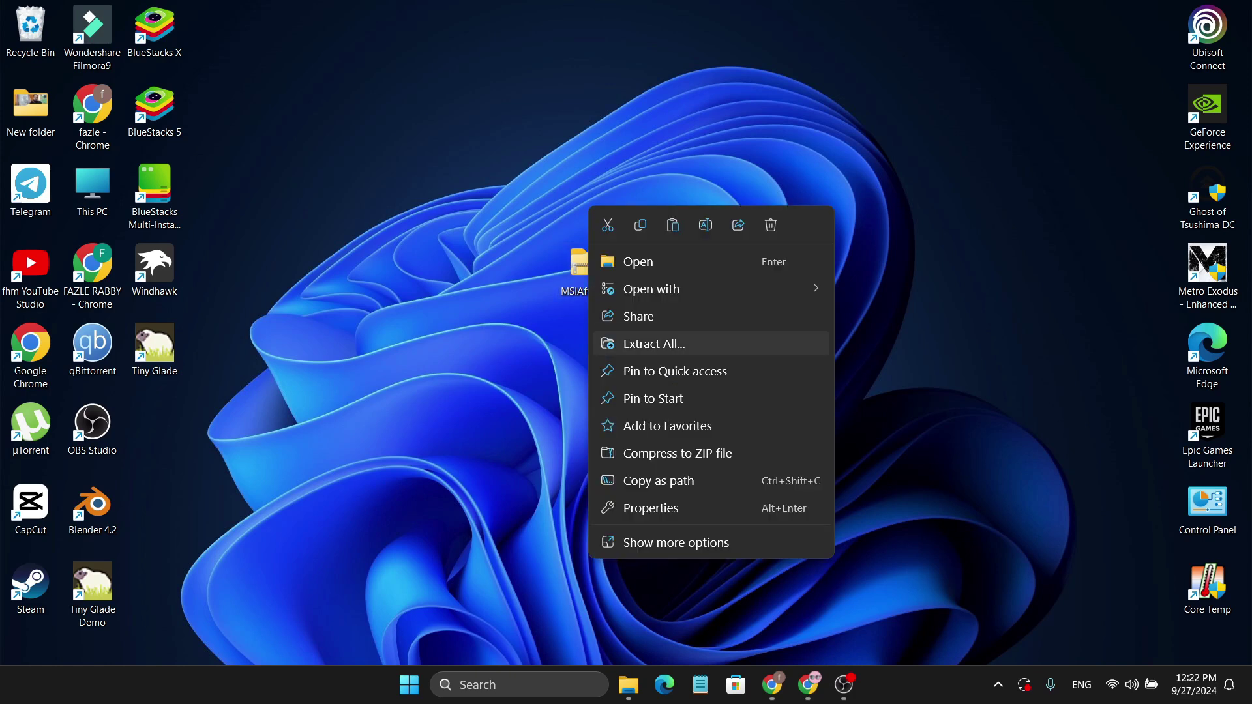
{"action": "left_click", "coordinate": [654, 344]}
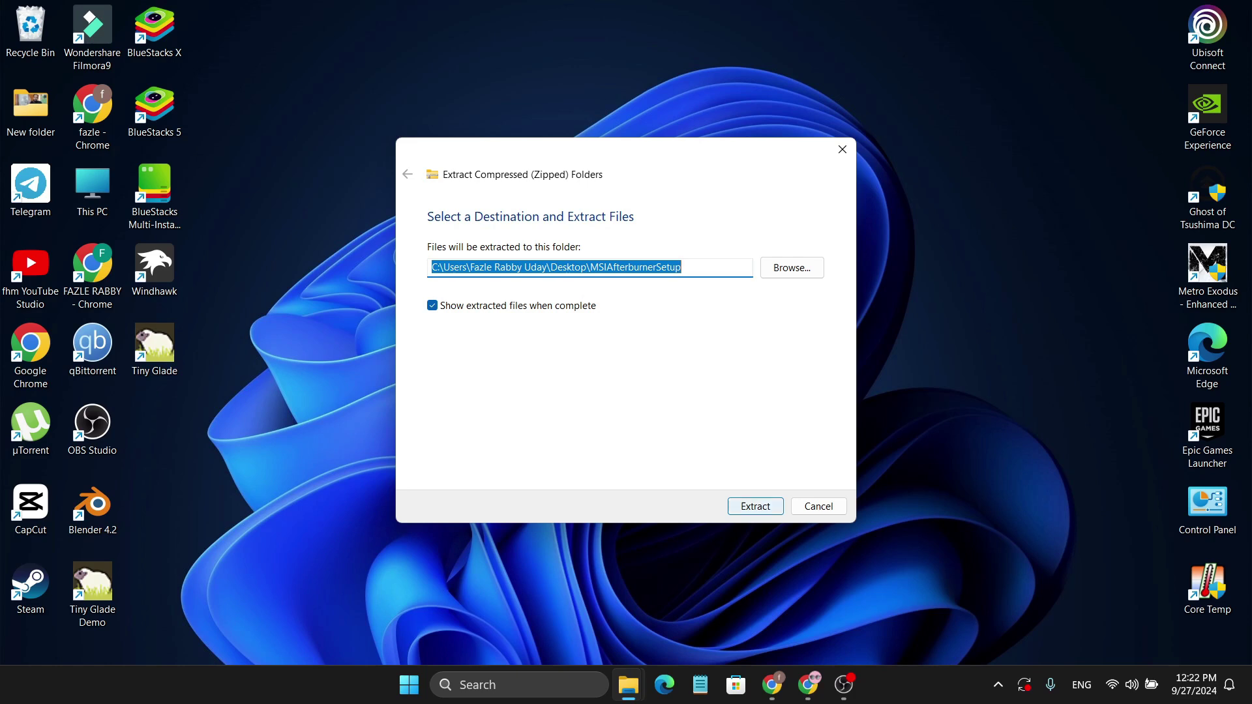
{"action": "left_click", "coordinate": [755, 506]}
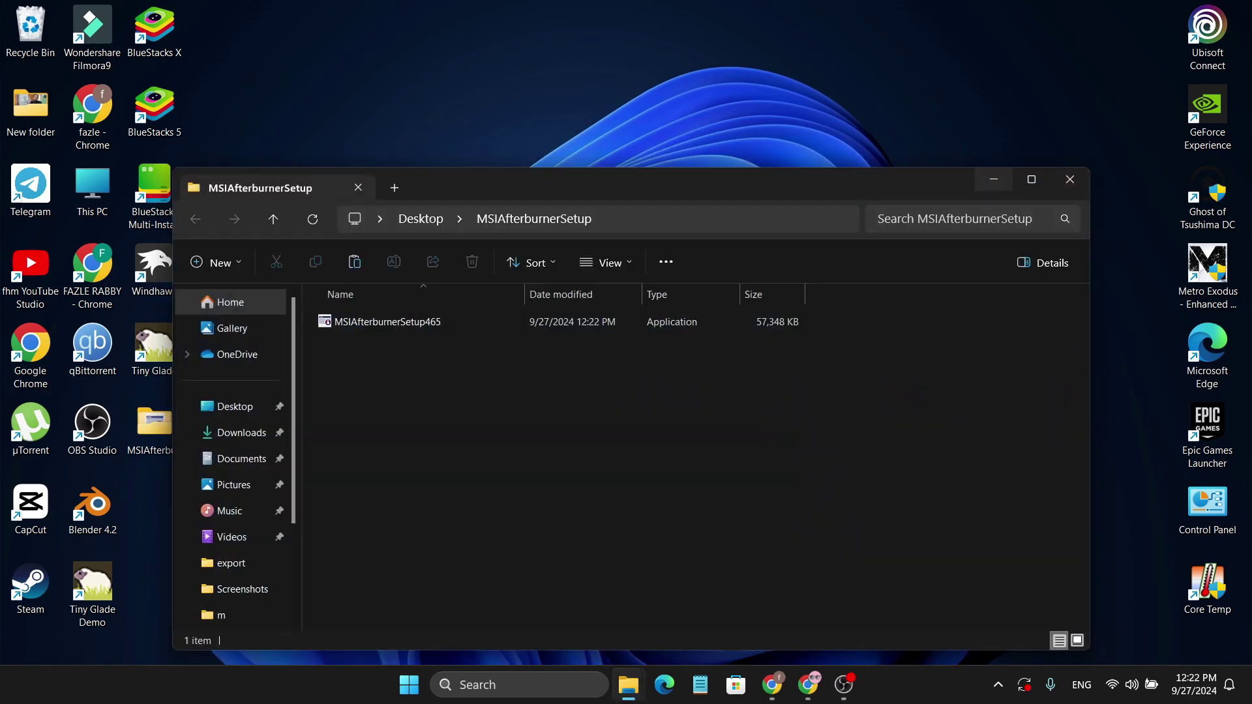
Open the extracted MSIAfterburnerSetup folder from the desktop and launch the MSIAfterburnerSetup465 installer.
{"action": "left_click", "coordinate": [993, 179]}
{"action": "left_click_drag", "start_coordinate": [155, 420], "coordinate": [591, 345]}
{"action": "double_click", "coordinate": [591, 345]}
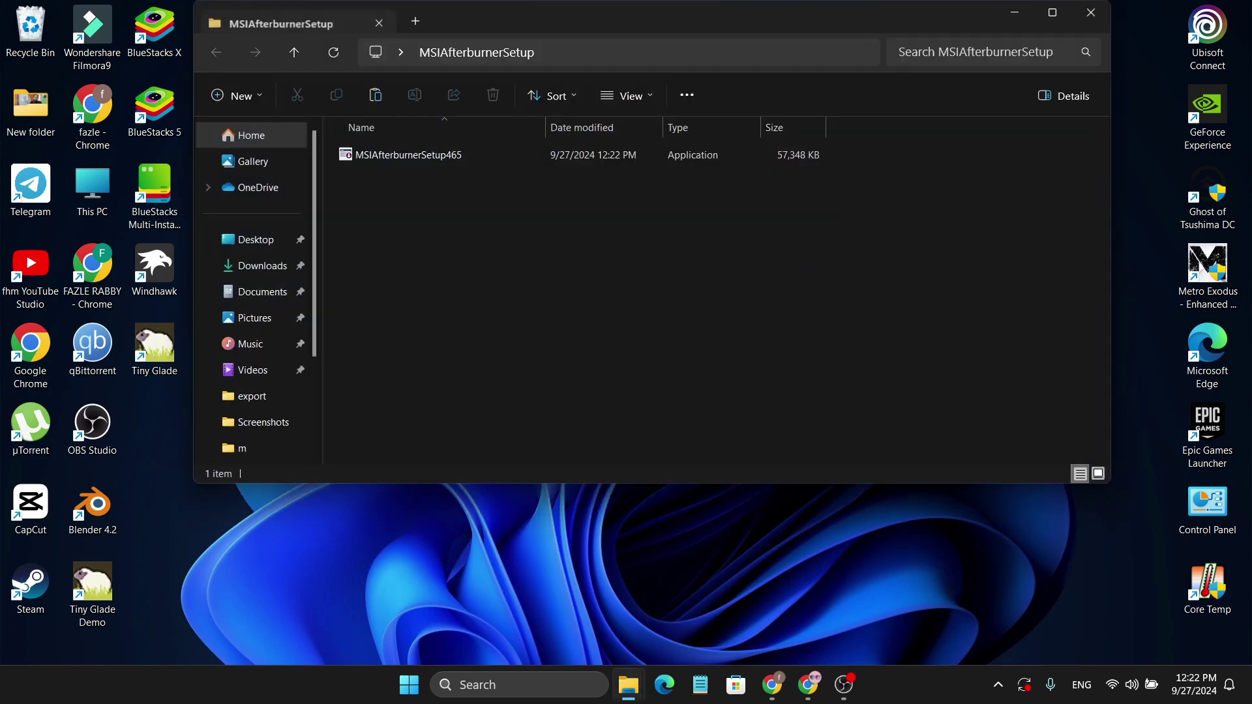
{"action": "left_click", "coordinate": [408, 154]}
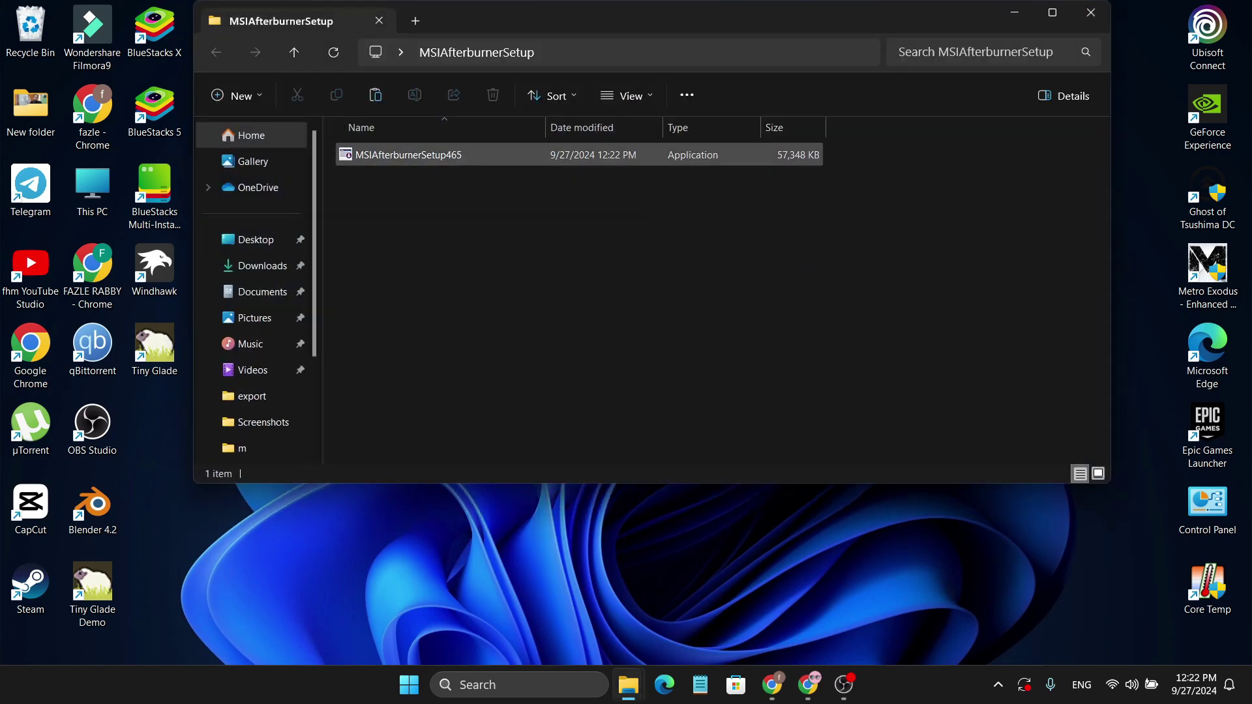
{"action": "double_click", "coordinate": [408, 154]}
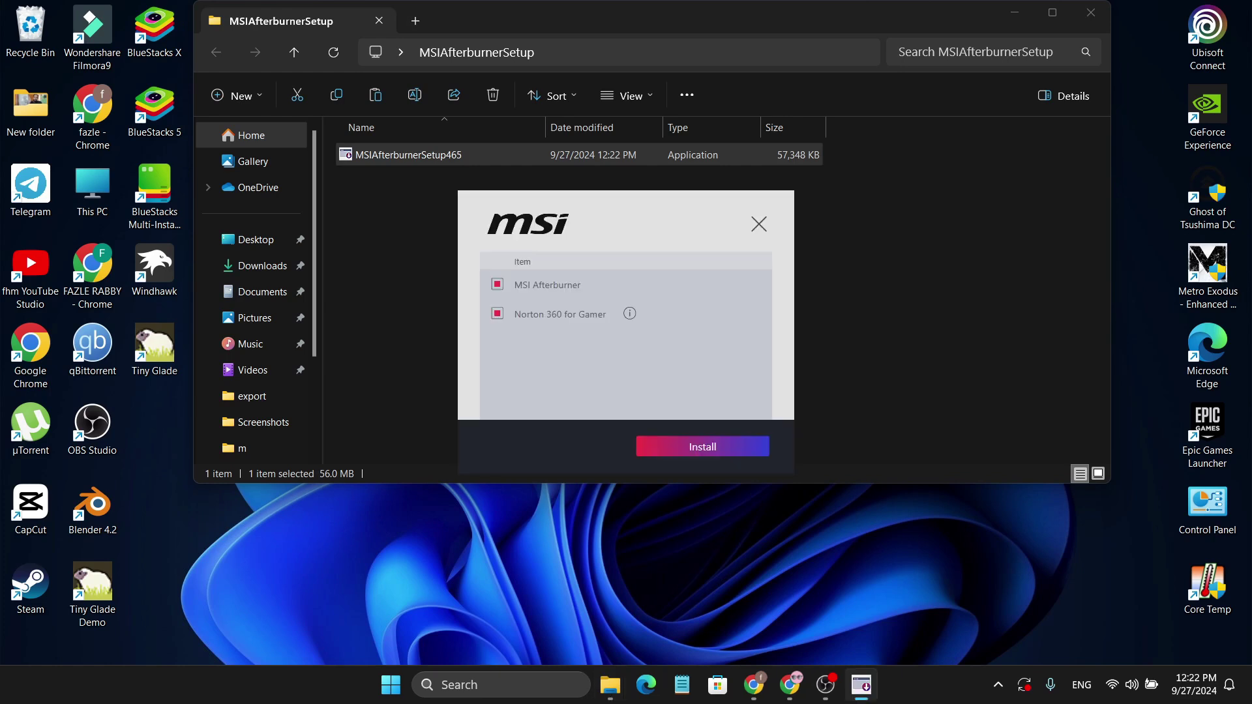
Exclude Norton 360 for Gamer from the installation and proceed to the MSI Afterburner licence agreement.
{"action": "left_click", "coordinate": [497, 314]}
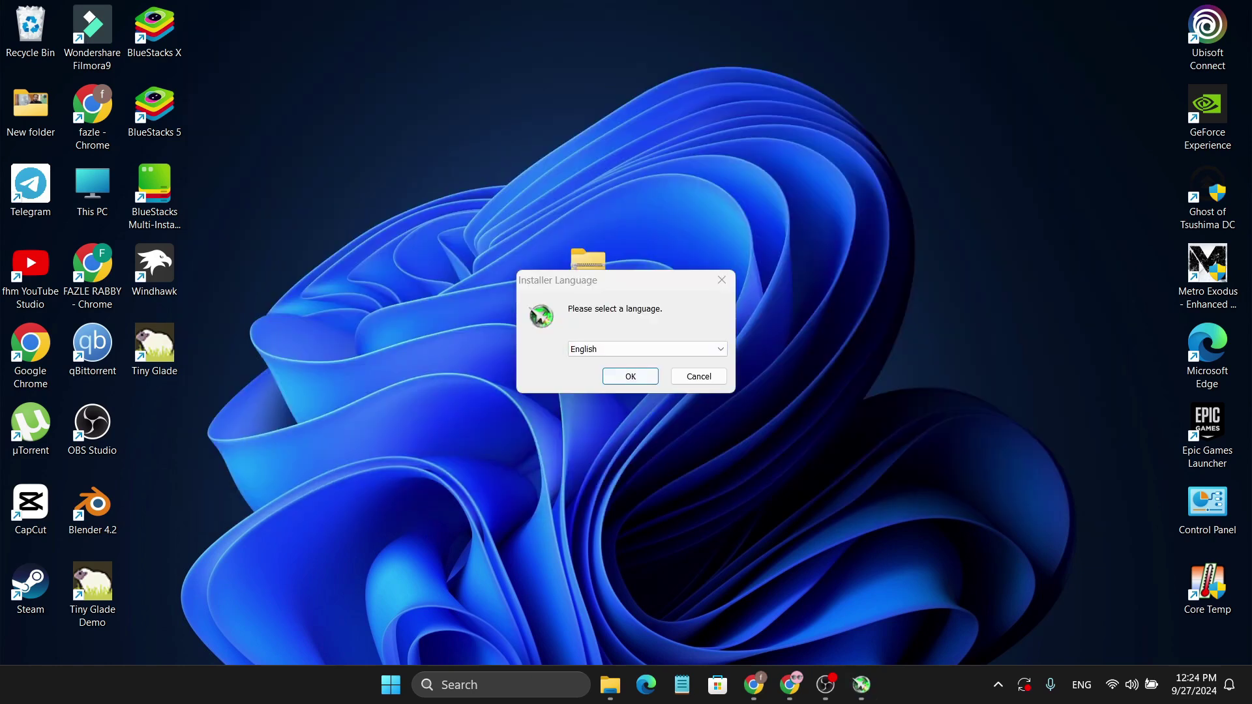
{"action": "left_click", "coordinate": [631, 376]}
{"action": "left_click", "coordinate": [711, 468]}
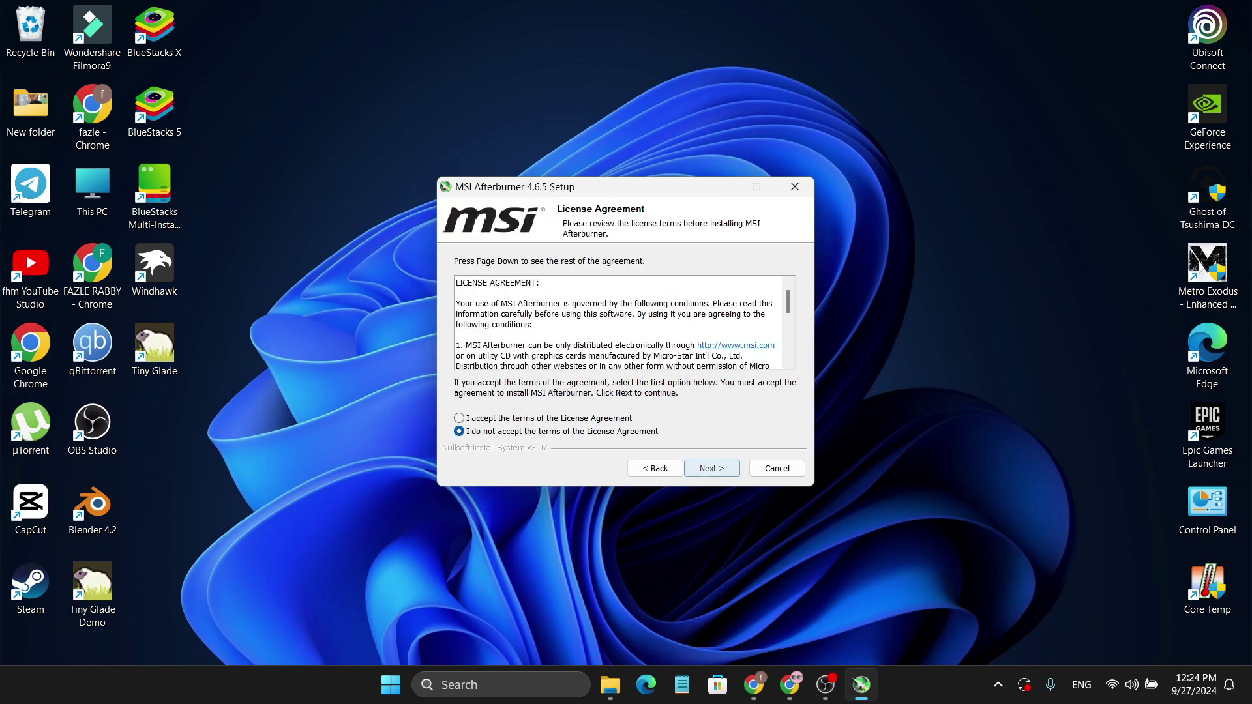
Accept the licence terms and install MSI Afterburner with the default components, destination folder and Start Menu folder.
{"action": "key", "text": "Up"}
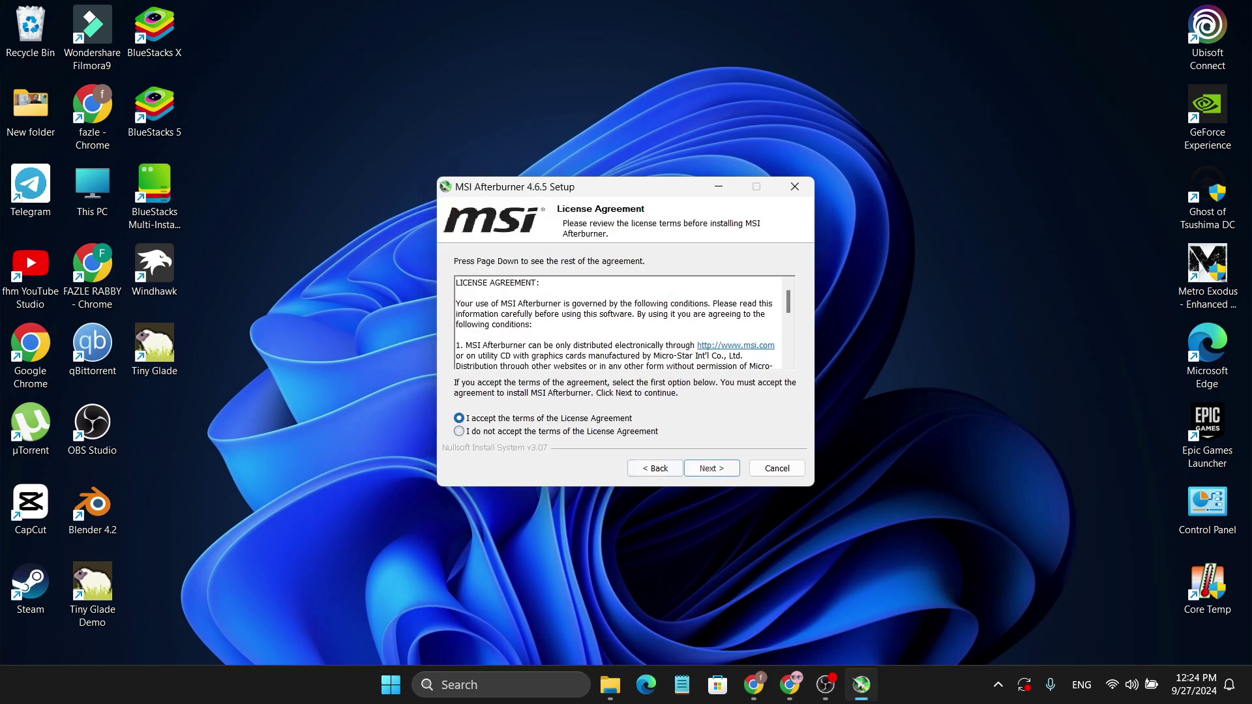
{"action": "key", "text": "Return"}
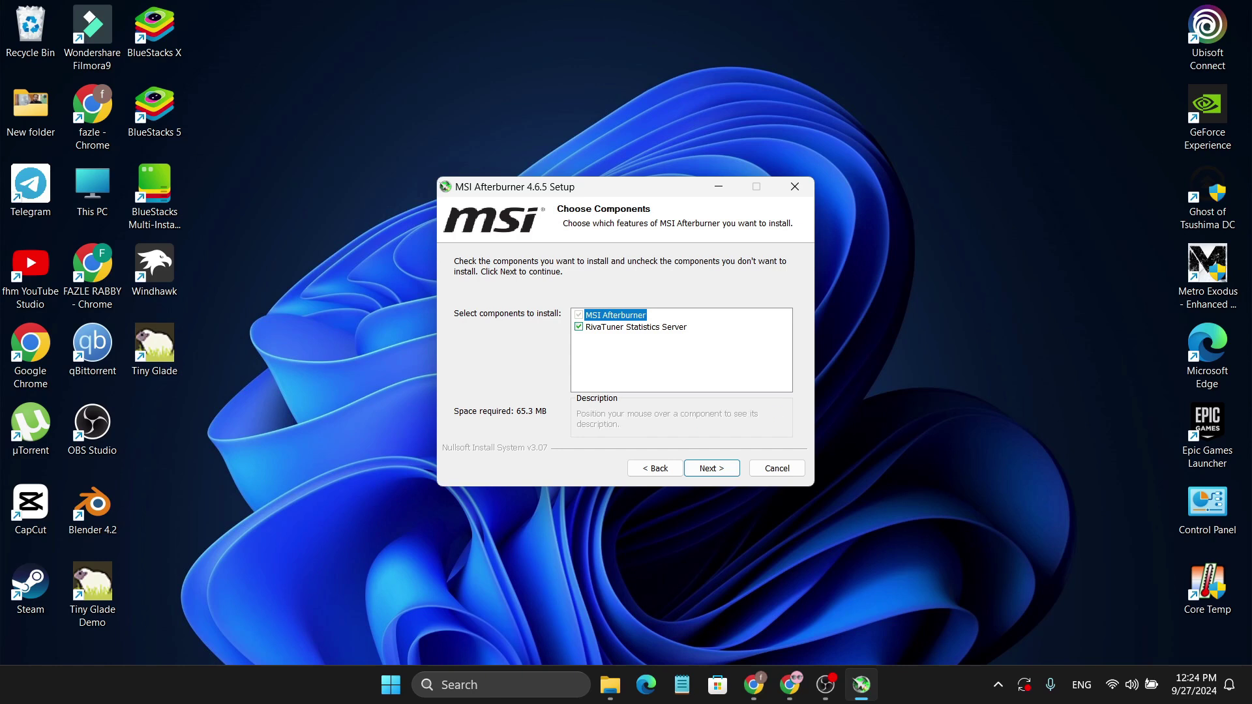
{"action": "key", "text": "Return"}
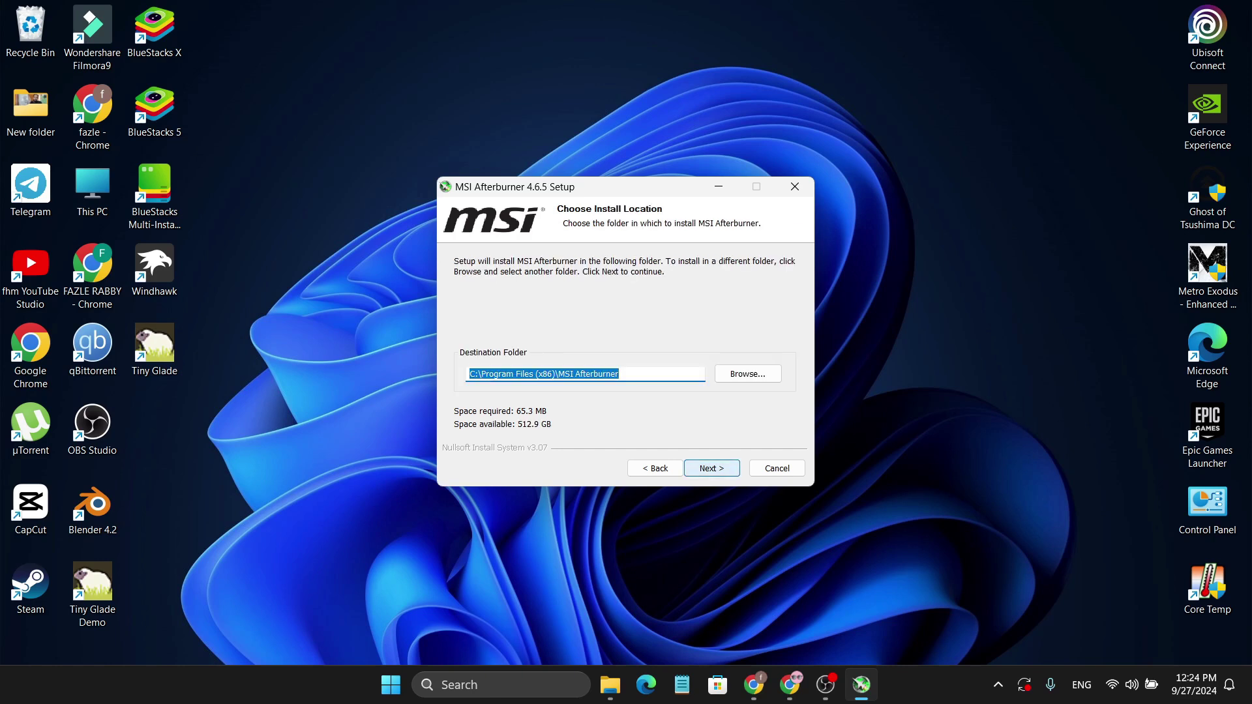
{"action": "left_click", "coordinate": [630, 374]}
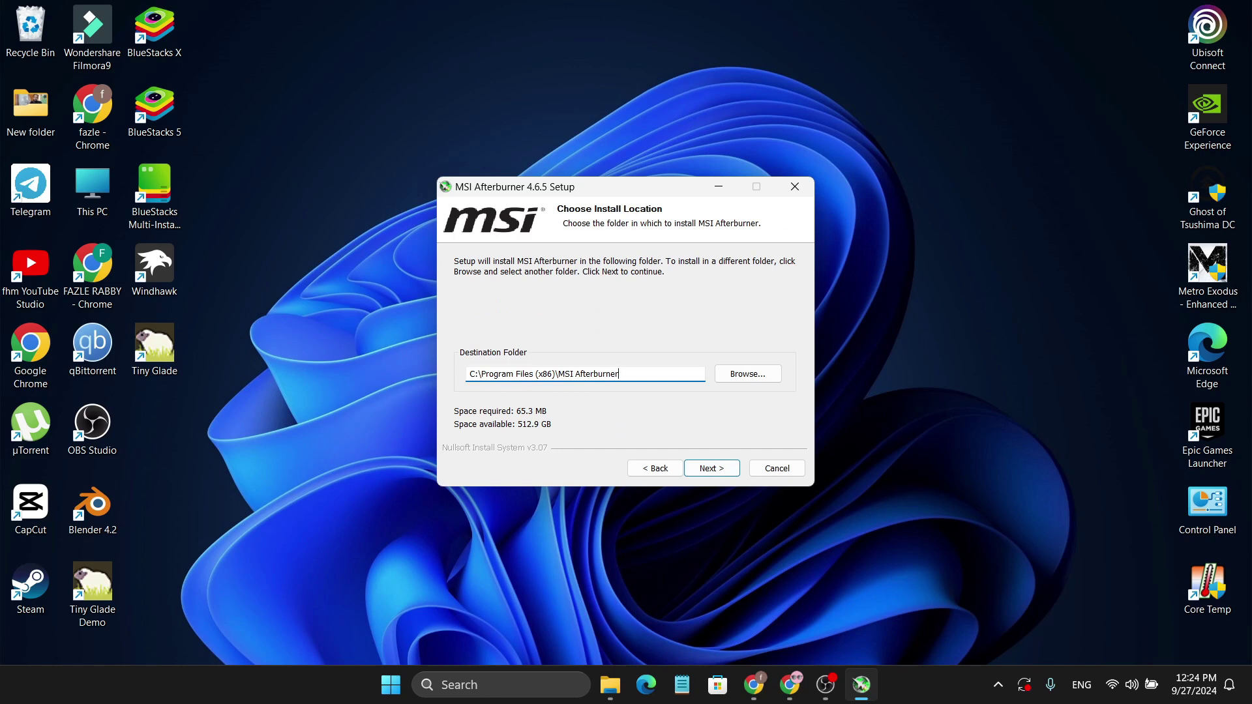
{"action": "key", "text": "Return"}
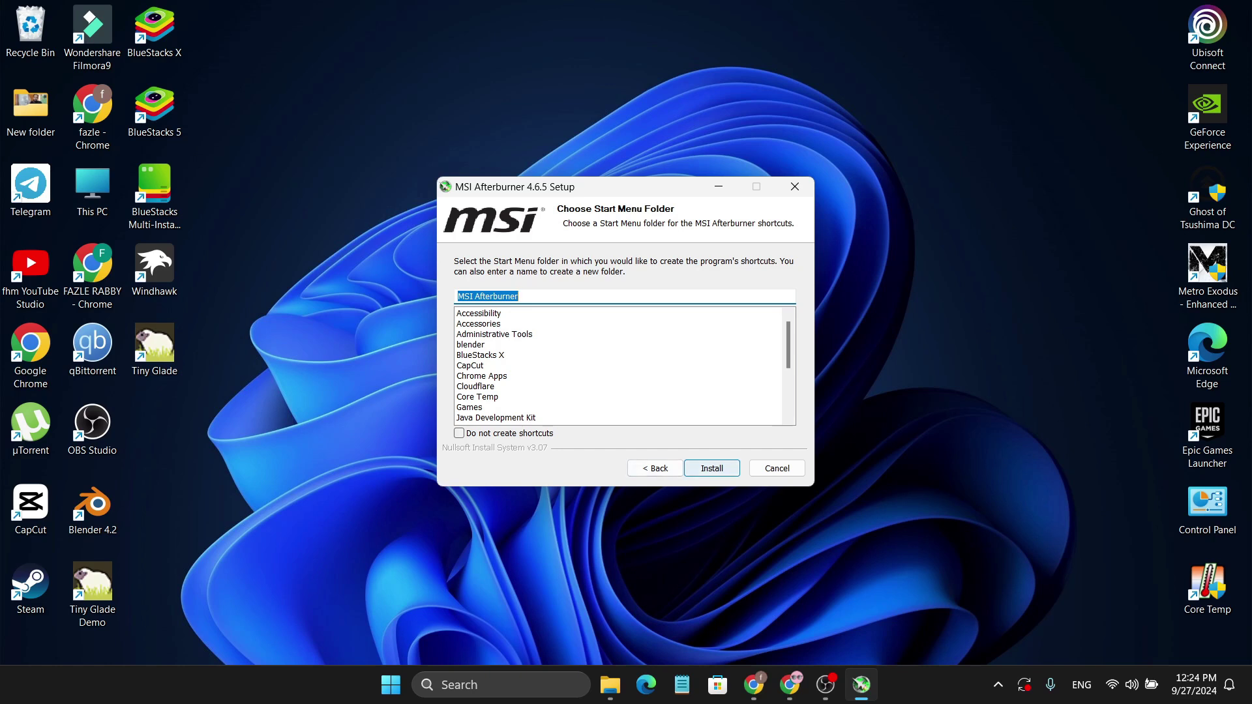
{"action": "key", "text": "Return"}
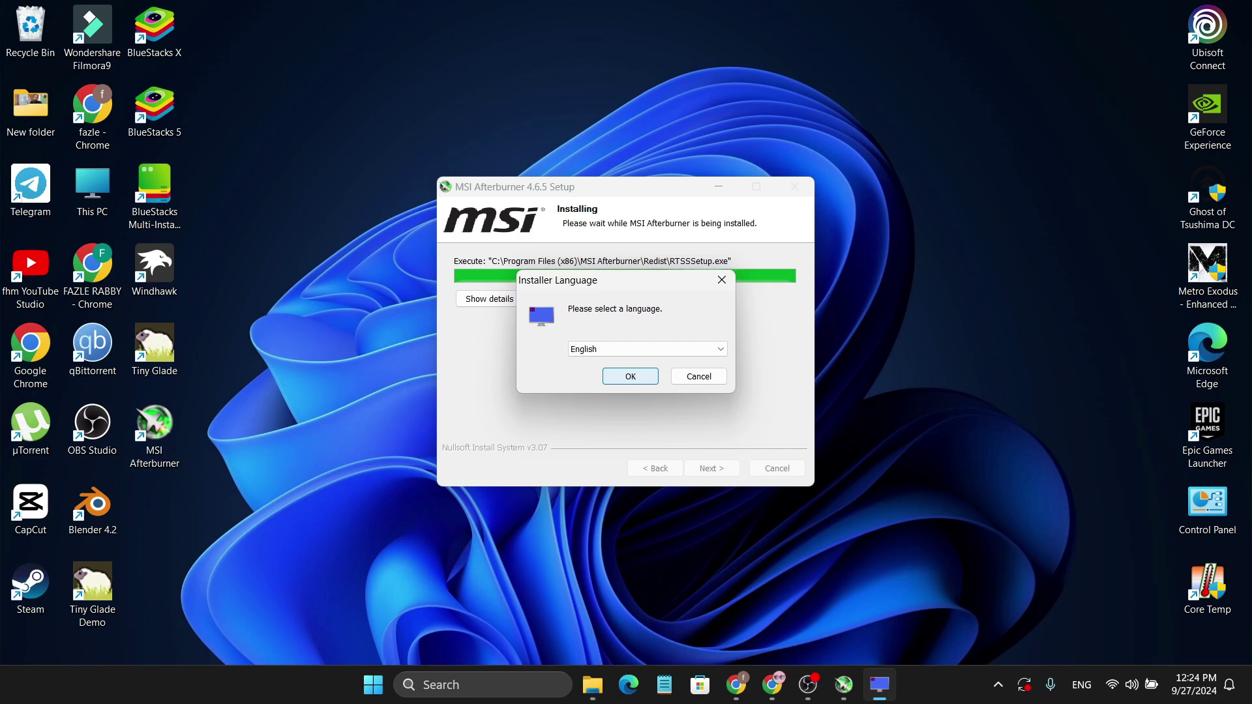
Install RivaTuner Statistics Server in English, accepting the licence terms and keeping the default destination and Start Menu folders.
{"action": "key", "text": "Return"}
{"action": "key", "text": "Return"}
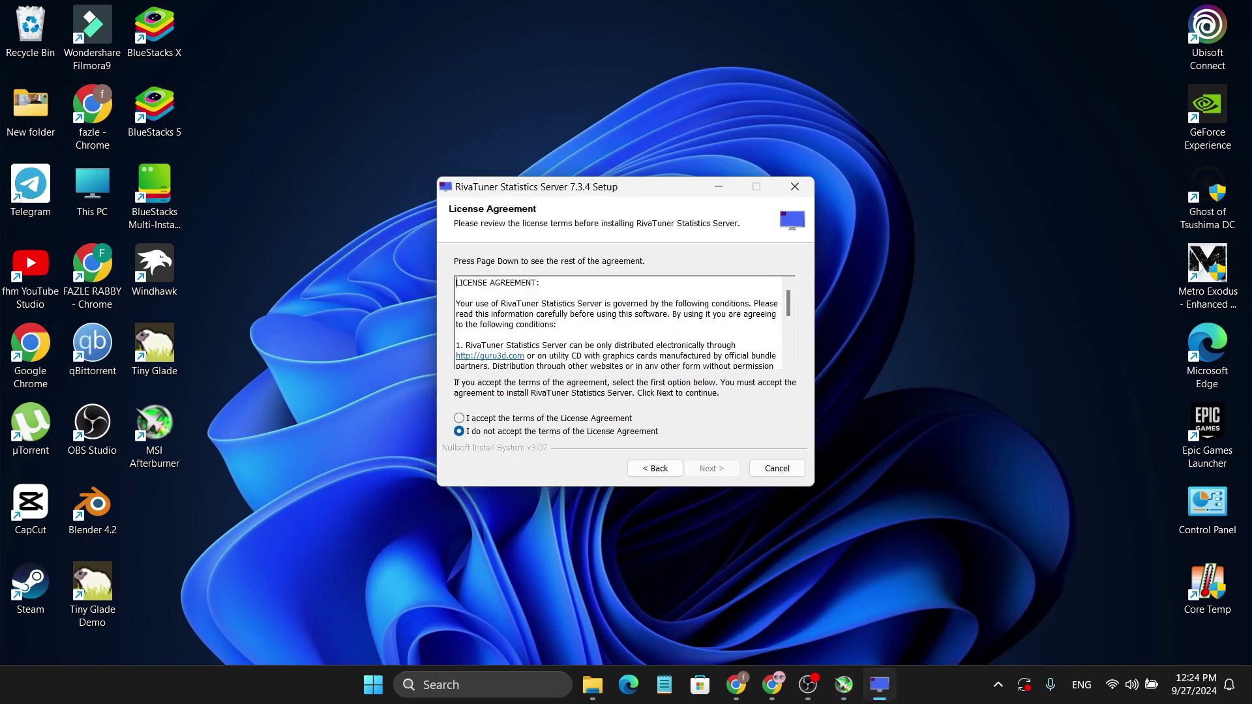
{"action": "key", "text": "Up"}
{"action": "key", "text": "Return"}
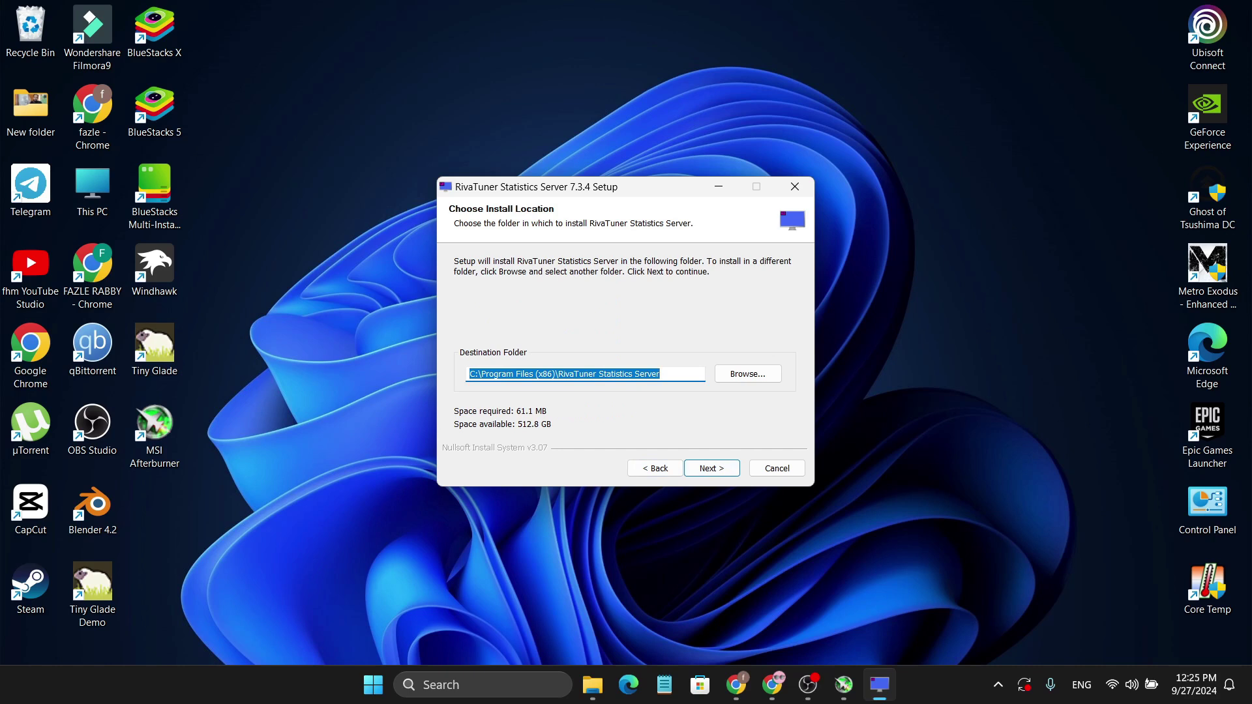
{"action": "key", "text": "Return"}
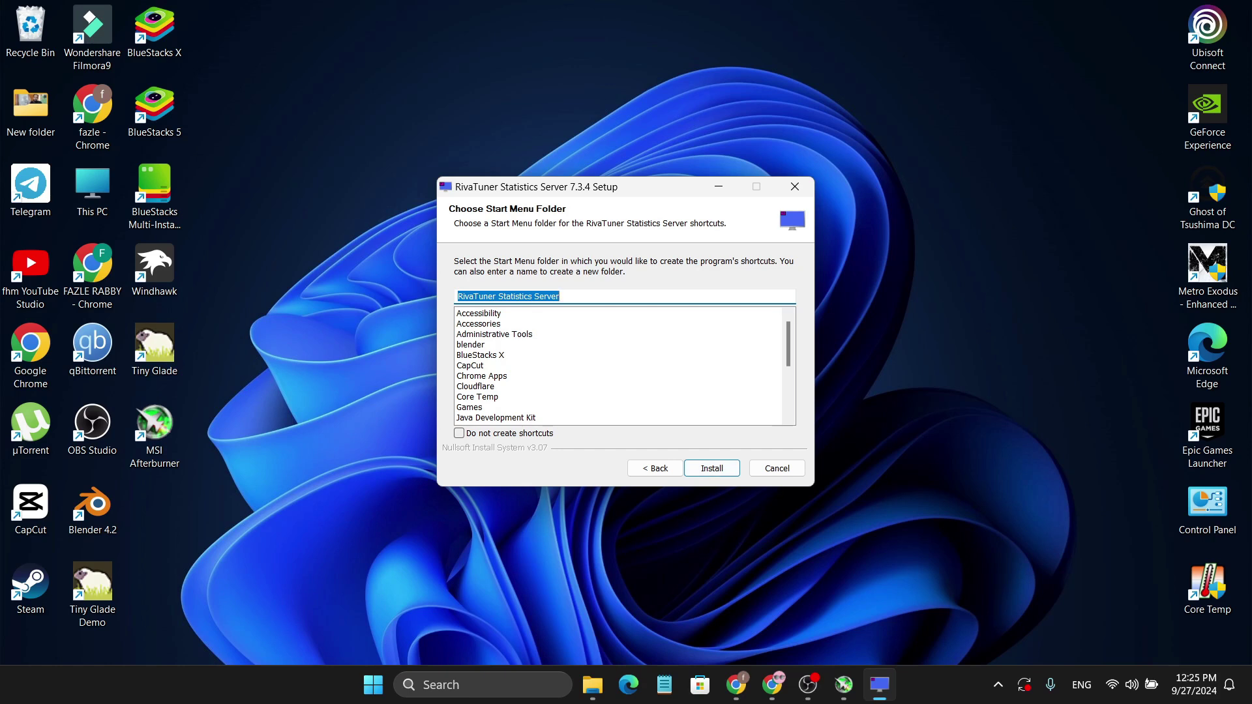
{"action": "key", "text": "Return"}
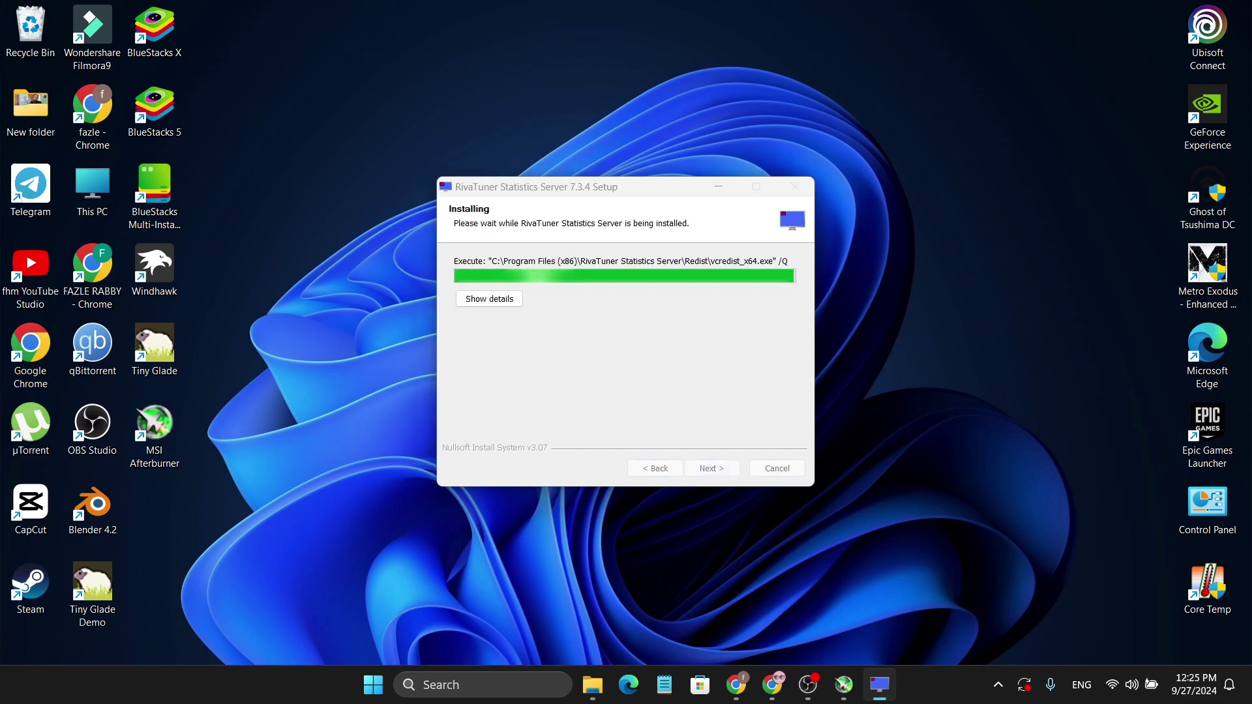
Finish the setup without showing the readme and run MSI Afterburner.
{"action": "left_click", "coordinate": [580, 347]}
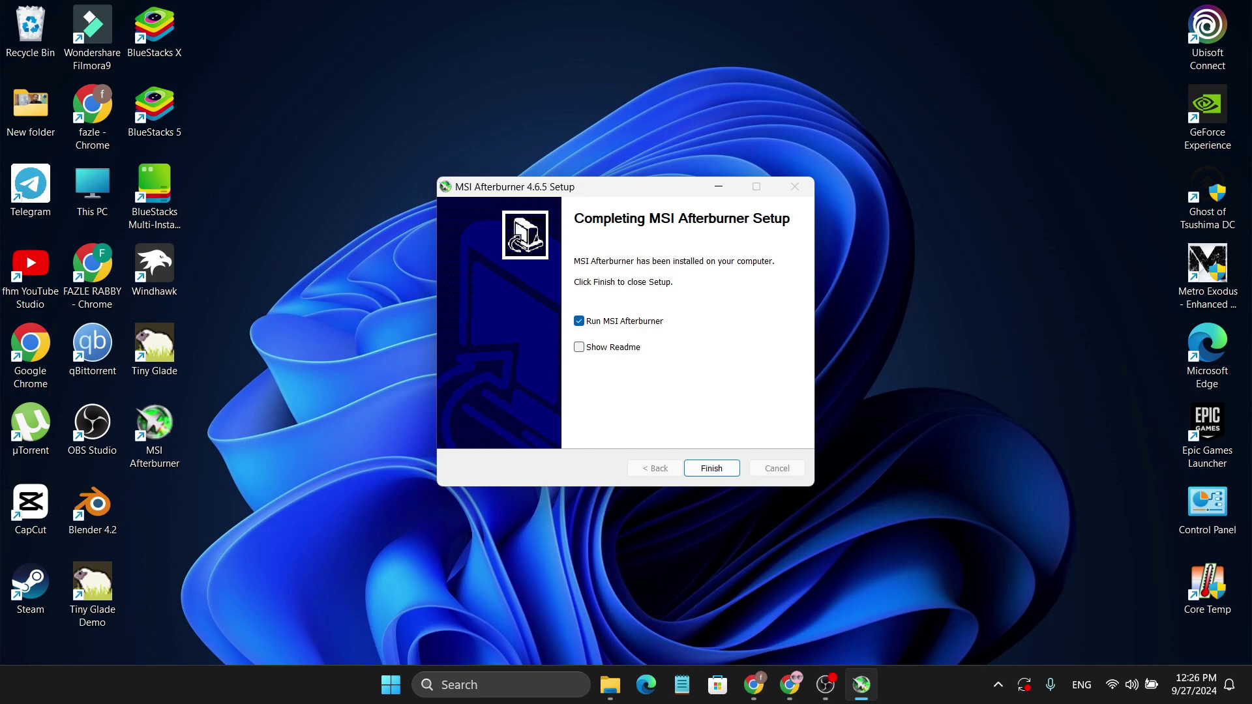
{"action": "key", "text": "Return"}
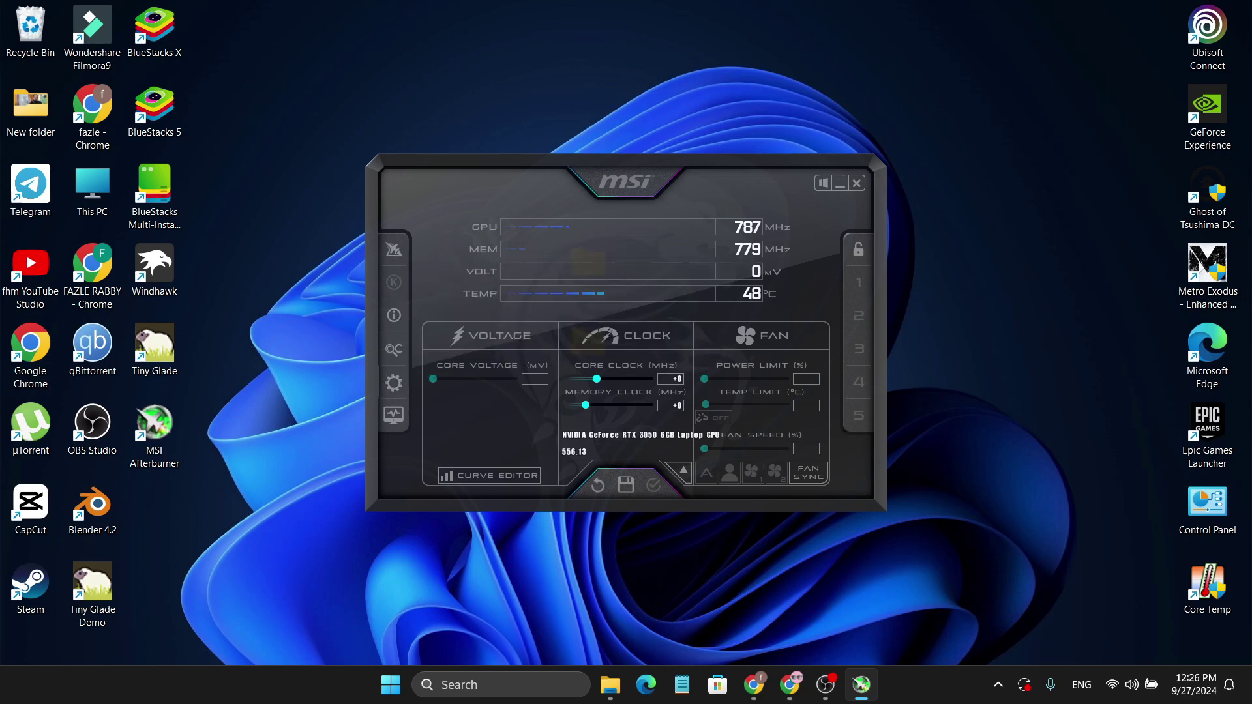
In the MSI Afterburner monitoring settings, show the GPU1 temperature and GPU1 usage graphs in the On-Screen Display.
{"action": "left_click", "coordinate": [394, 382]}
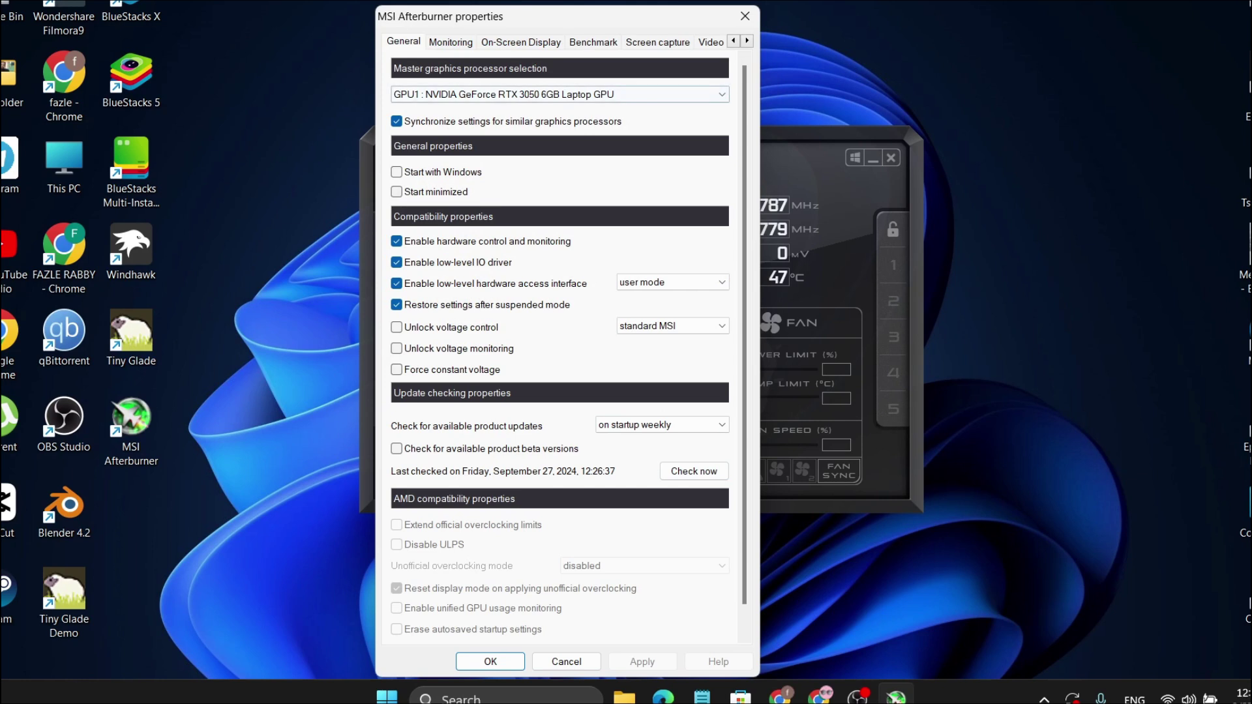
{"action": "left_click", "coordinate": [450, 42]}
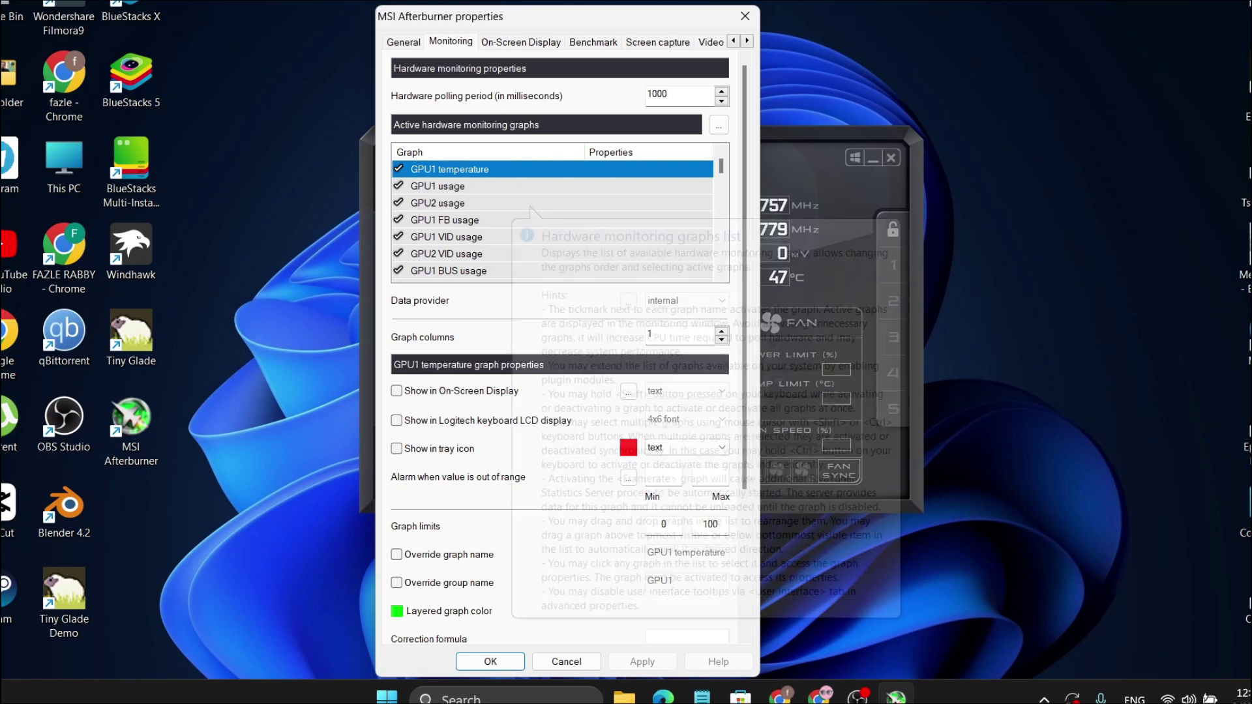
{"action": "scroll", "coordinate": [553, 219], "scroll_direction": "down", "scroll_amount": 1}
{"action": "scroll", "coordinate": [553, 220], "scroll_direction": "up", "scroll_amount": 1}
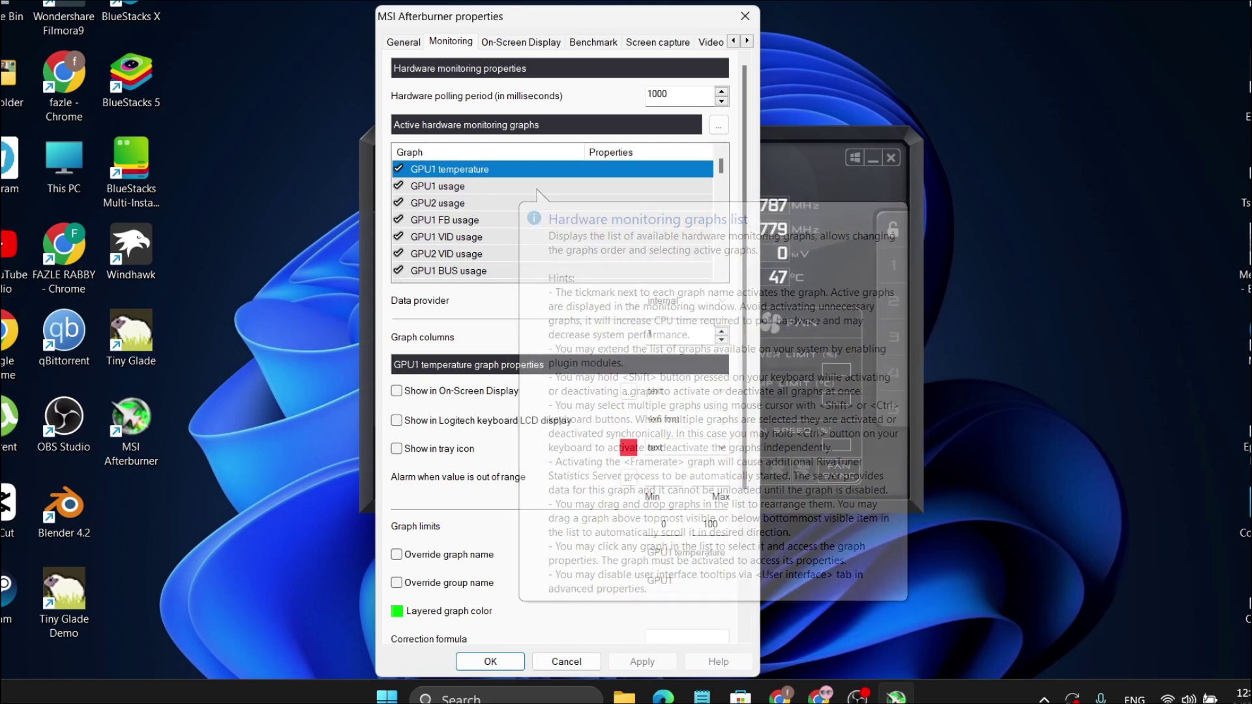
{"action": "scroll", "coordinate": [542, 208], "scroll_direction": "down", "scroll_amount": 1}
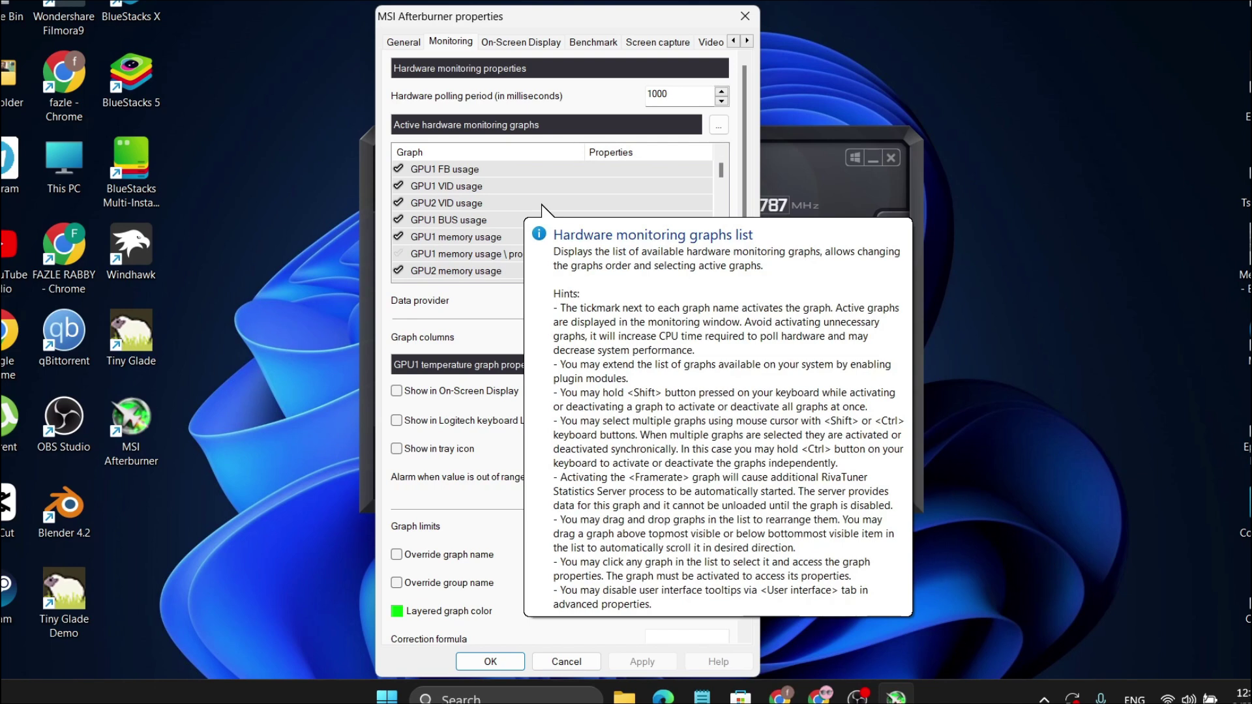
{"action": "scroll", "coordinate": [541, 207], "scroll_direction": "up", "scroll_amount": 1}
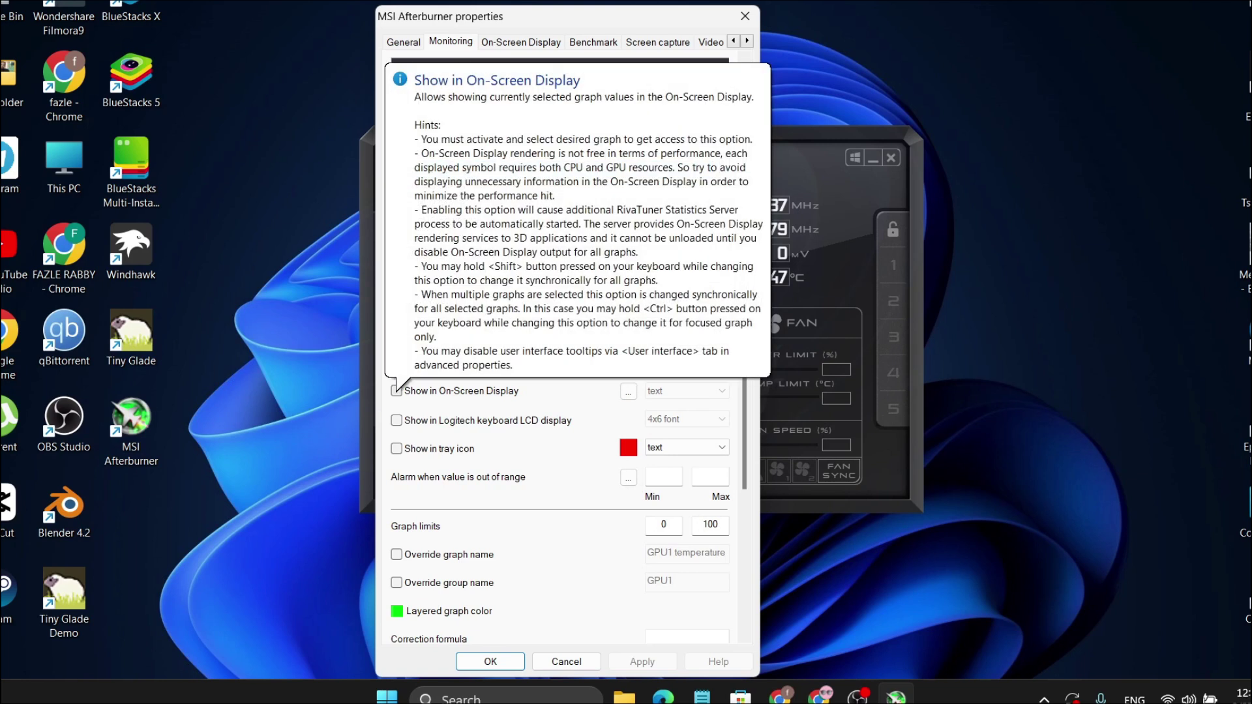
{"action": "left_click", "coordinate": [396, 391]}
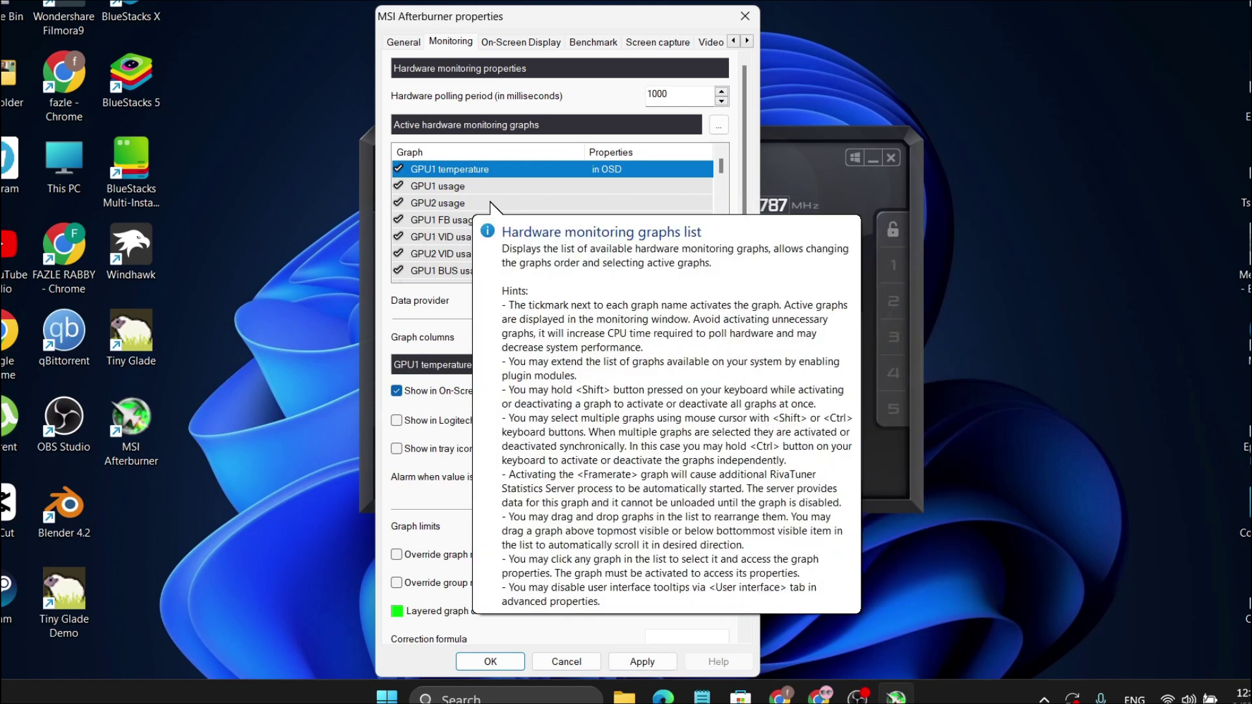
{"action": "left_click", "coordinate": [490, 187]}
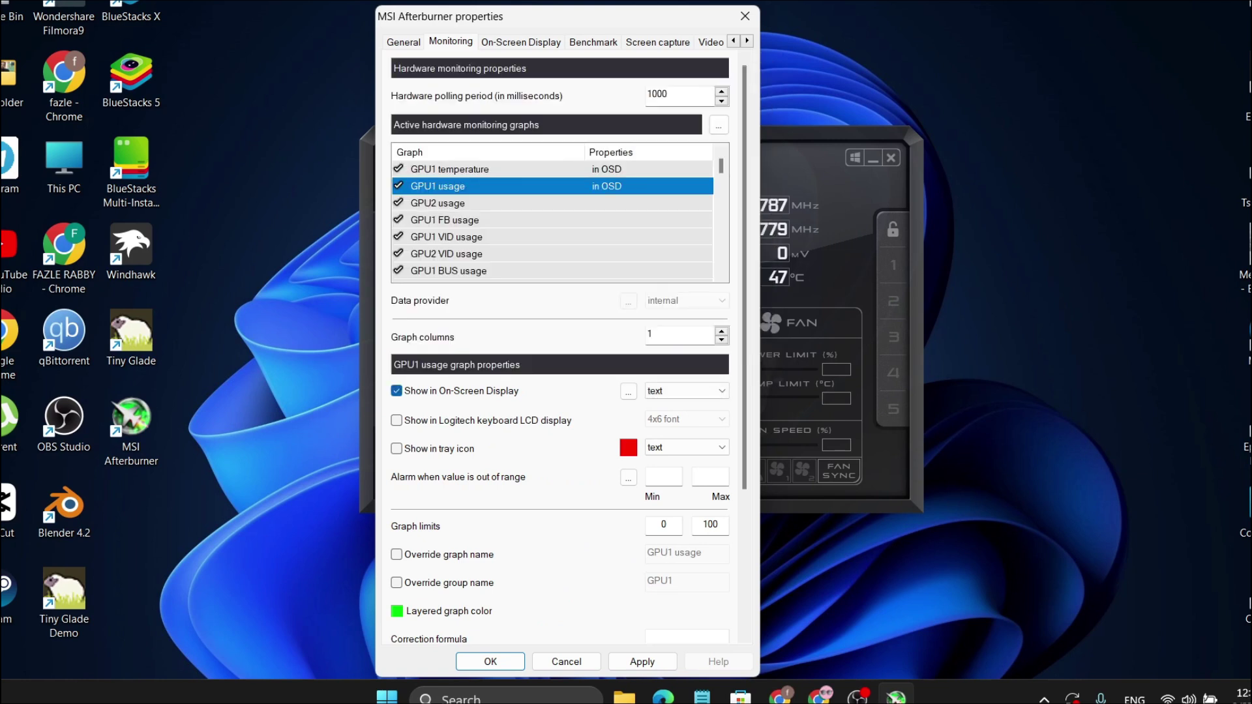
Show the overall CPU usage graph in the On-Screen Display.
{"action": "scroll", "coordinate": [721, 215], "scroll_direction": "down", "scroll_amount": 9}
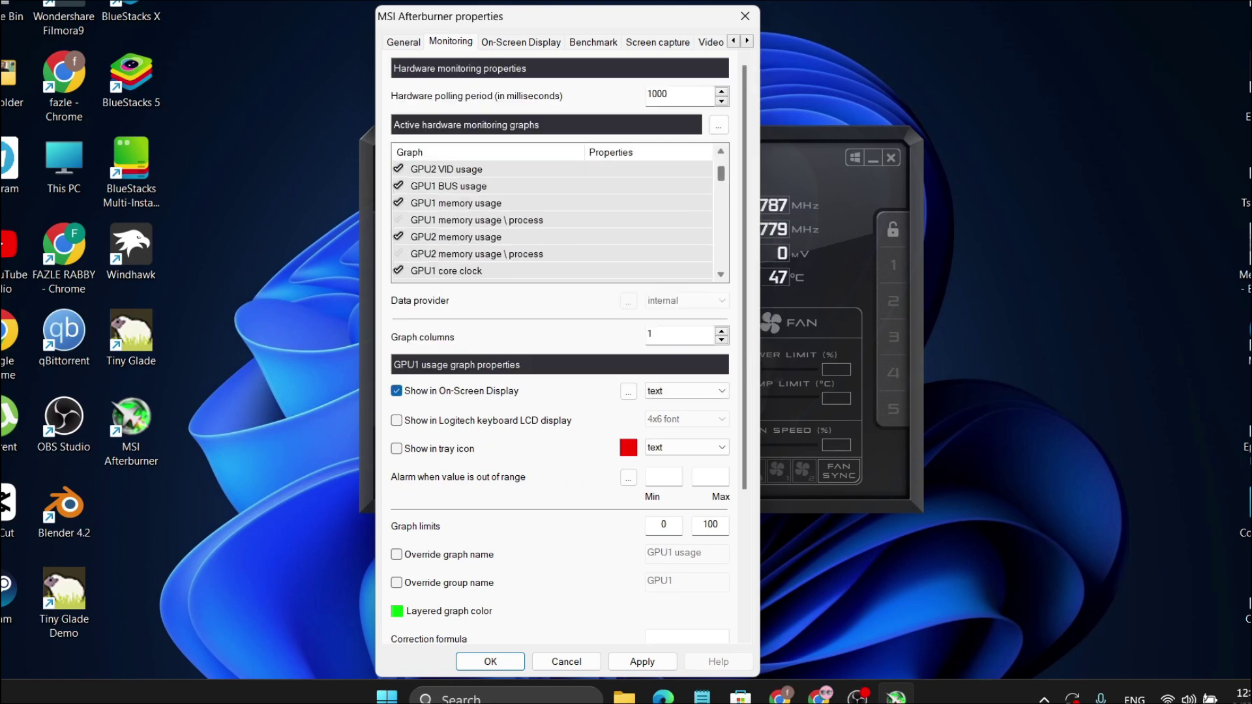
{"action": "scroll", "coordinate": [554, 219], "scroll_direction": "down", "scroll_amount": 1}
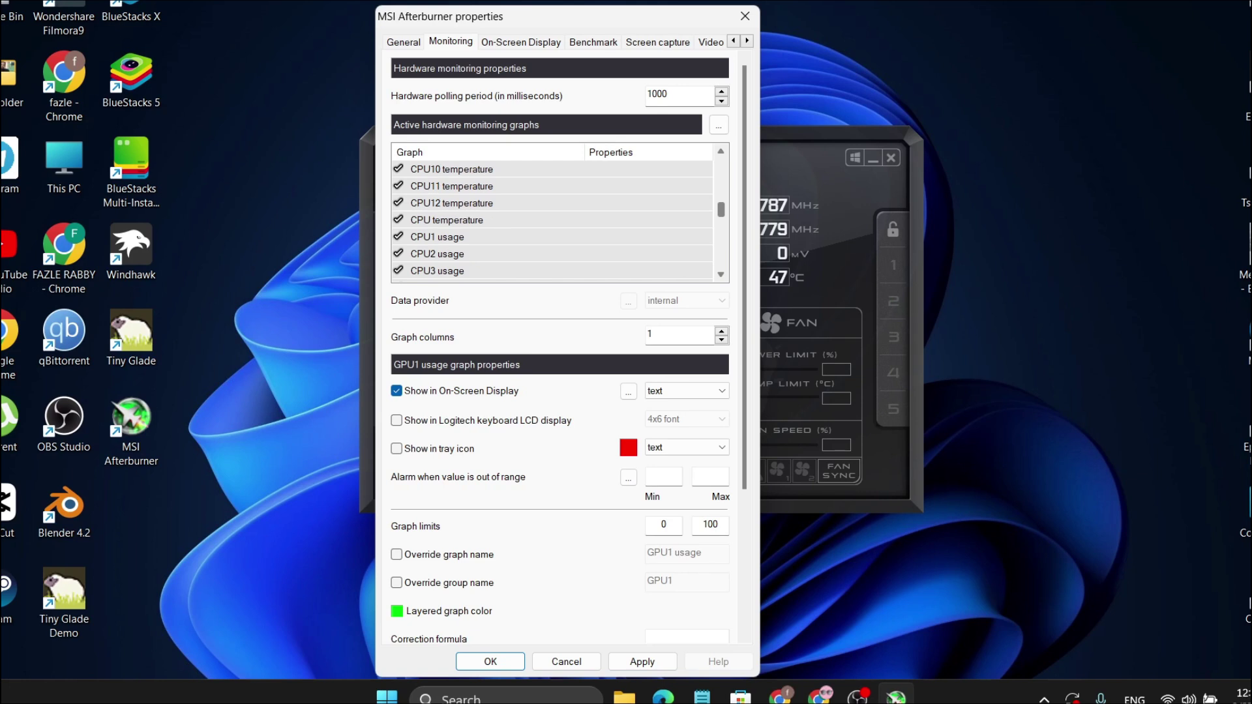
{"action": "scroll", "coordinate": [484, 255], "scroll_direction": "down", "scroll_amount": 4}
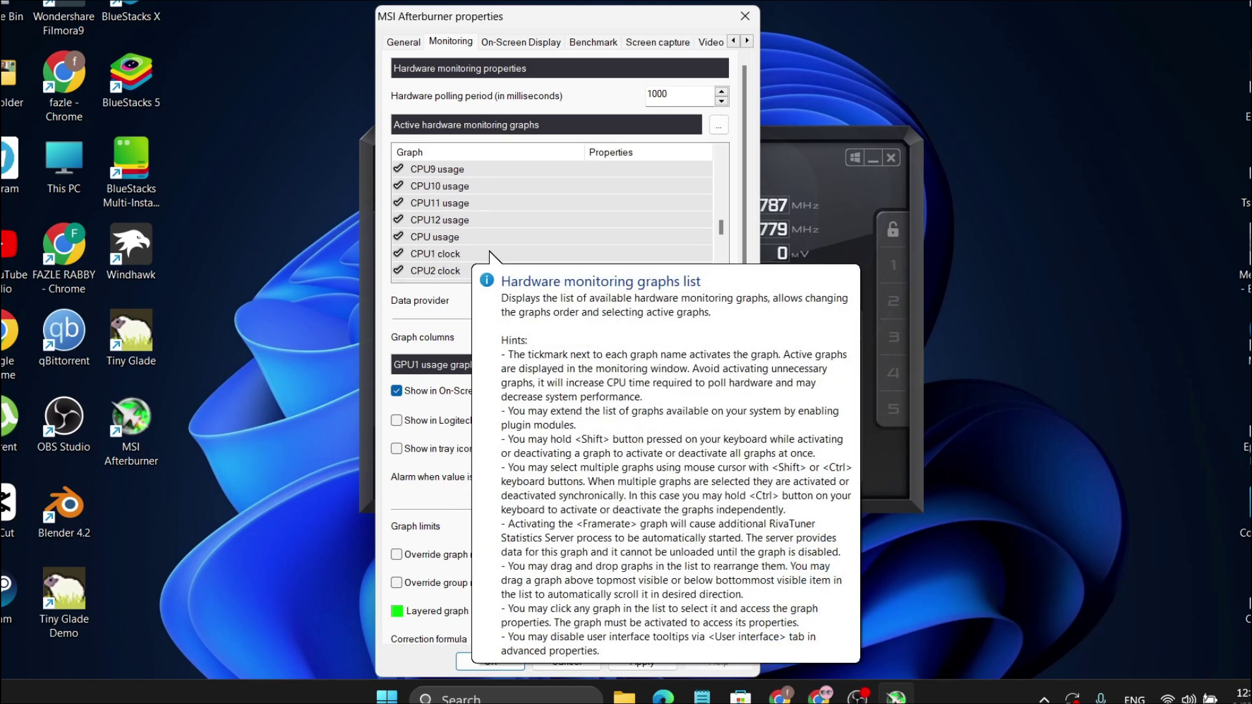
{"action": "scroll", "coordinate": [484, 242], "scroll_direction": "up", "scroll_amount": 3}
{"action": "left_click", "coordinate": [484, 236]}
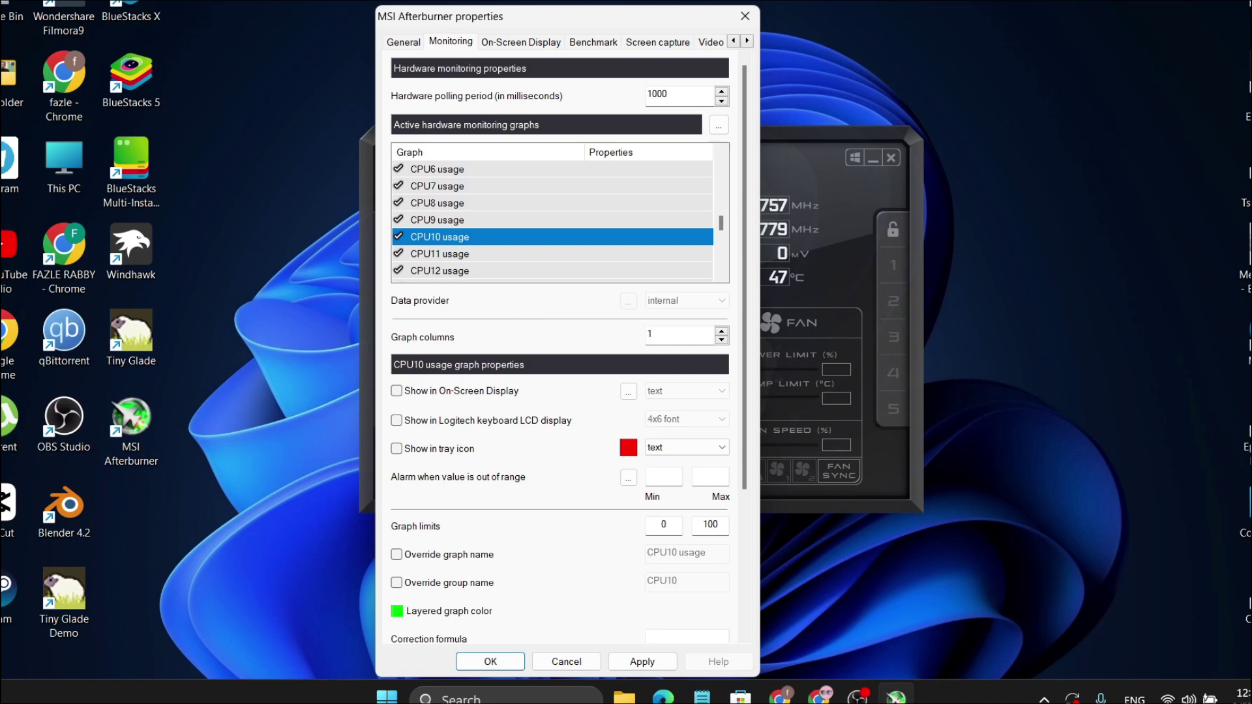
{"action": "scroll", "coordinate": [551, 220], "scroll_direction": "down", "scroll_amount": 1}
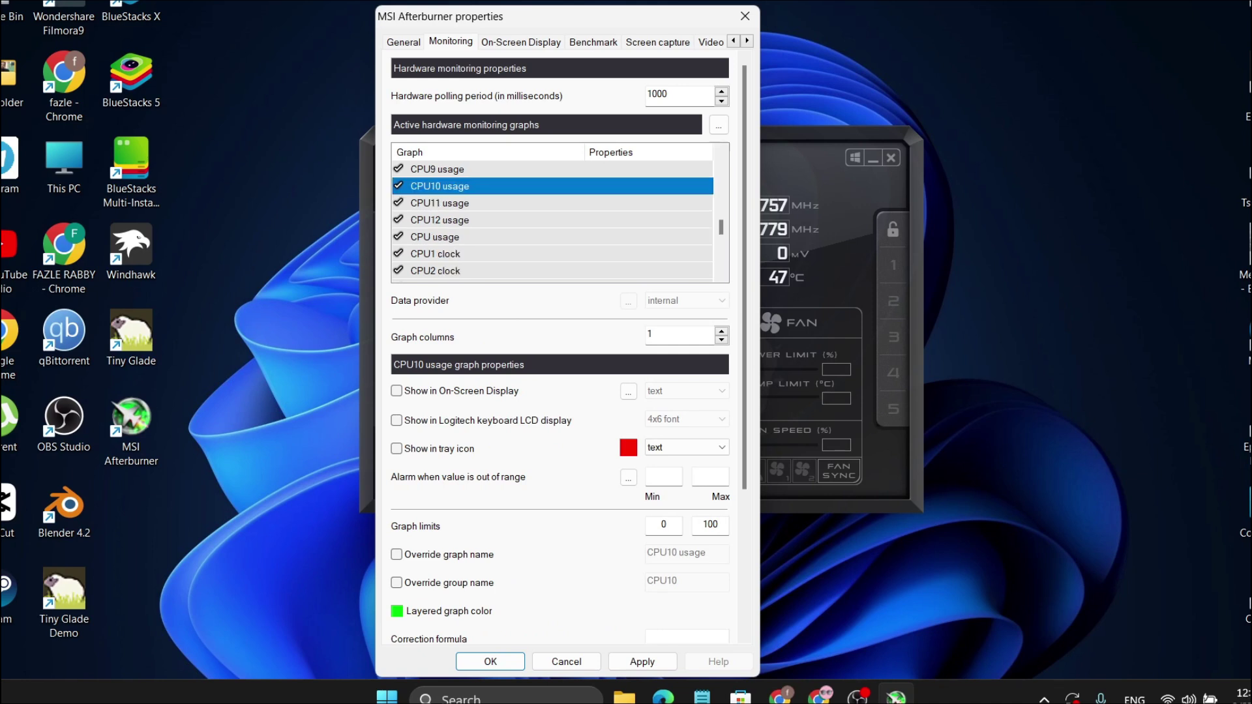
{"action": "left_click", "coordinate": [435, 237]}
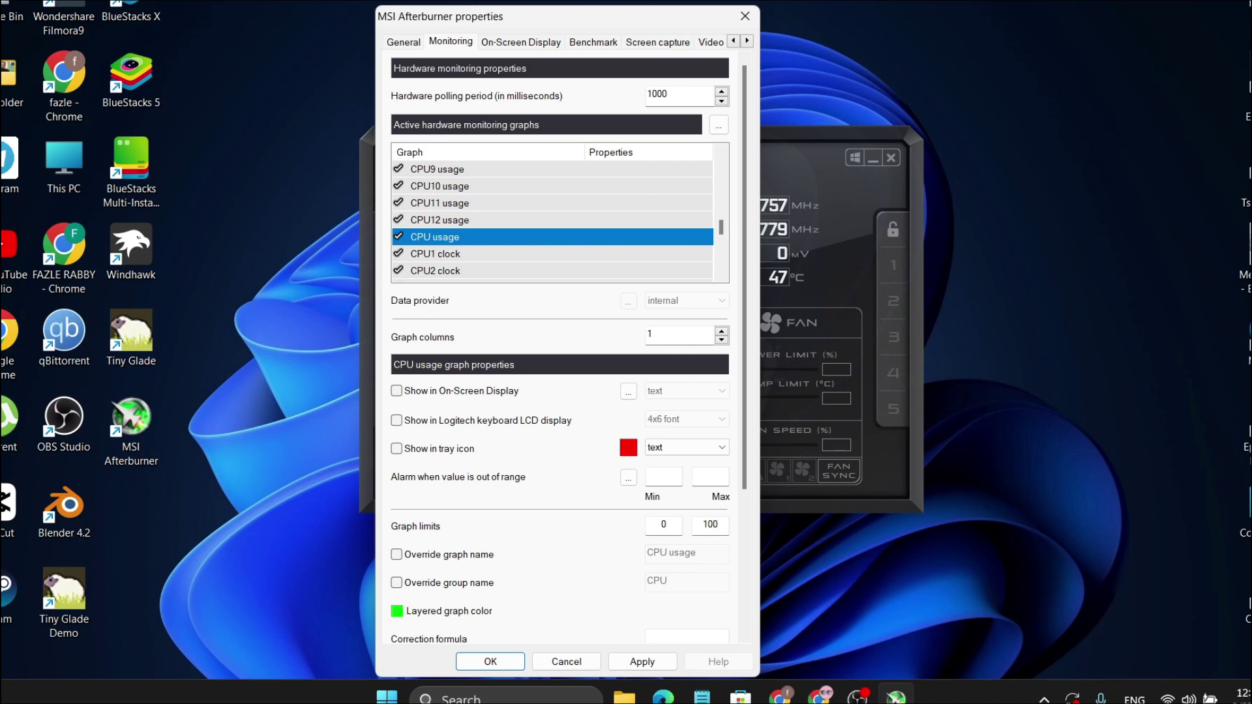
{"action": "scroll", "coordinate": [552, 220], "scroll_direction": "up", "scroll_amount": 1}
{"action": "scroll", "coordinate": [552, 220], "scroll_direction": "down", "scroll_amount": 1}
{"action": "left_click", "coordinate": [396, 392]}
Show the RAM usage and Framerate graphs in the On-Screen Display, activating Framerate, and save the monitoring settings.
{"action": "scroll", "coordinate": [626, 260], "scroll_direction": "down", "scroll_amount": 6}
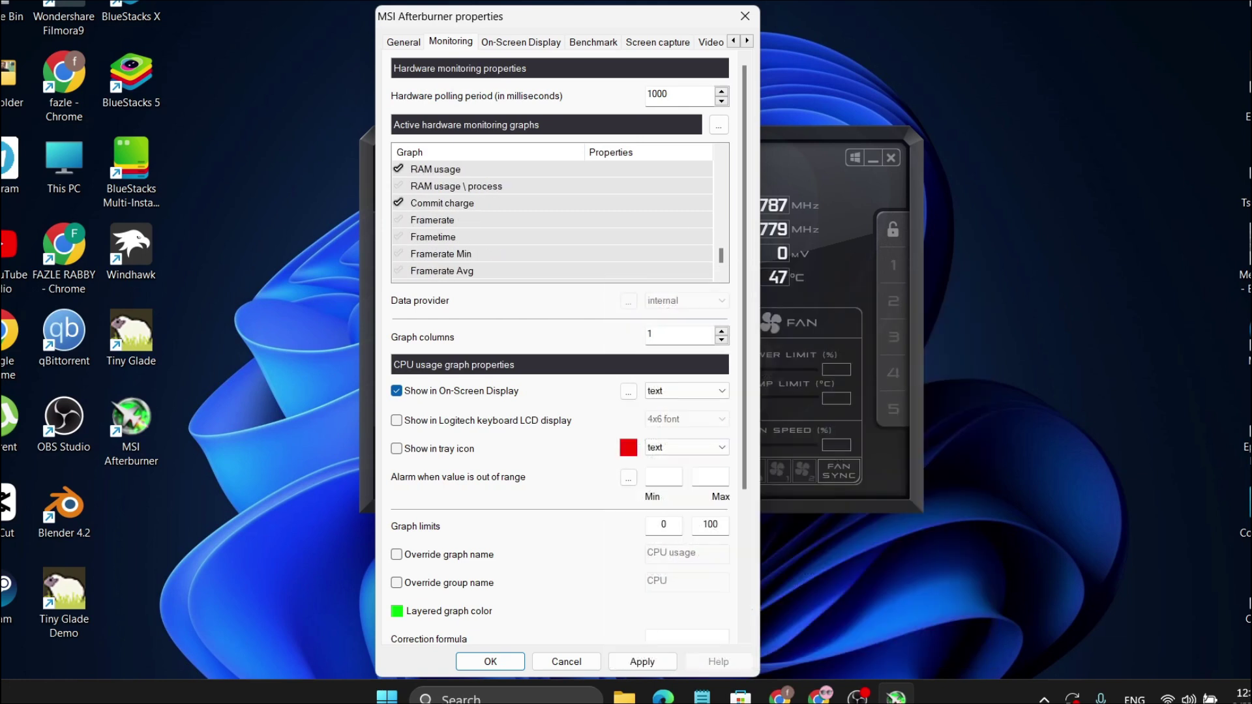
{"action": "left_click", "coordinate": [484, 222]}
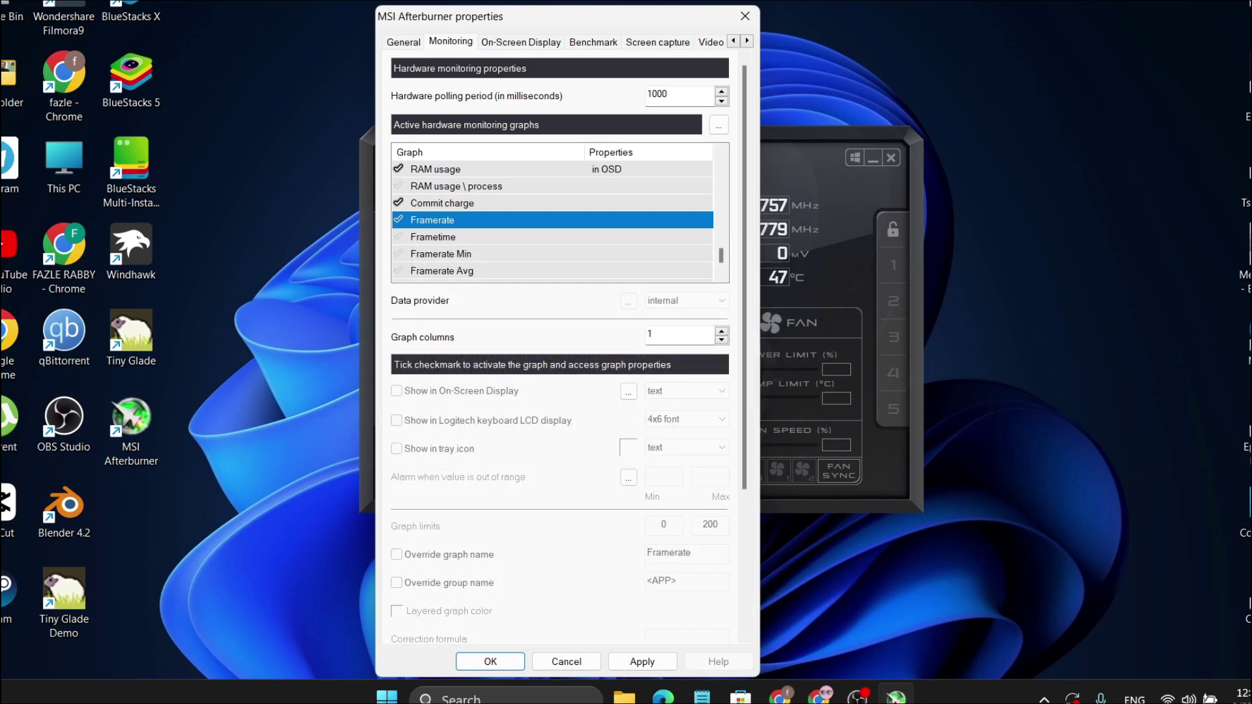
{"action": "mouse_move", "coordinate": [406, 238]}
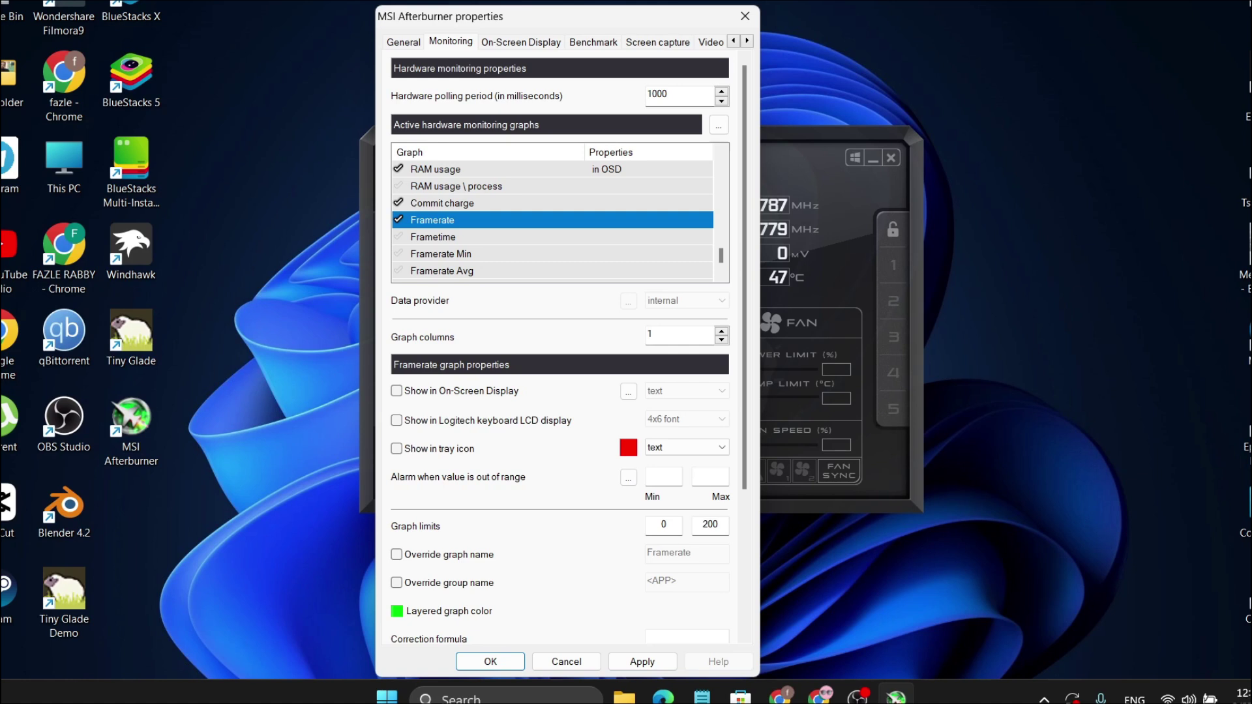
{"action": "left_click", "coordinate": [396, 391]}
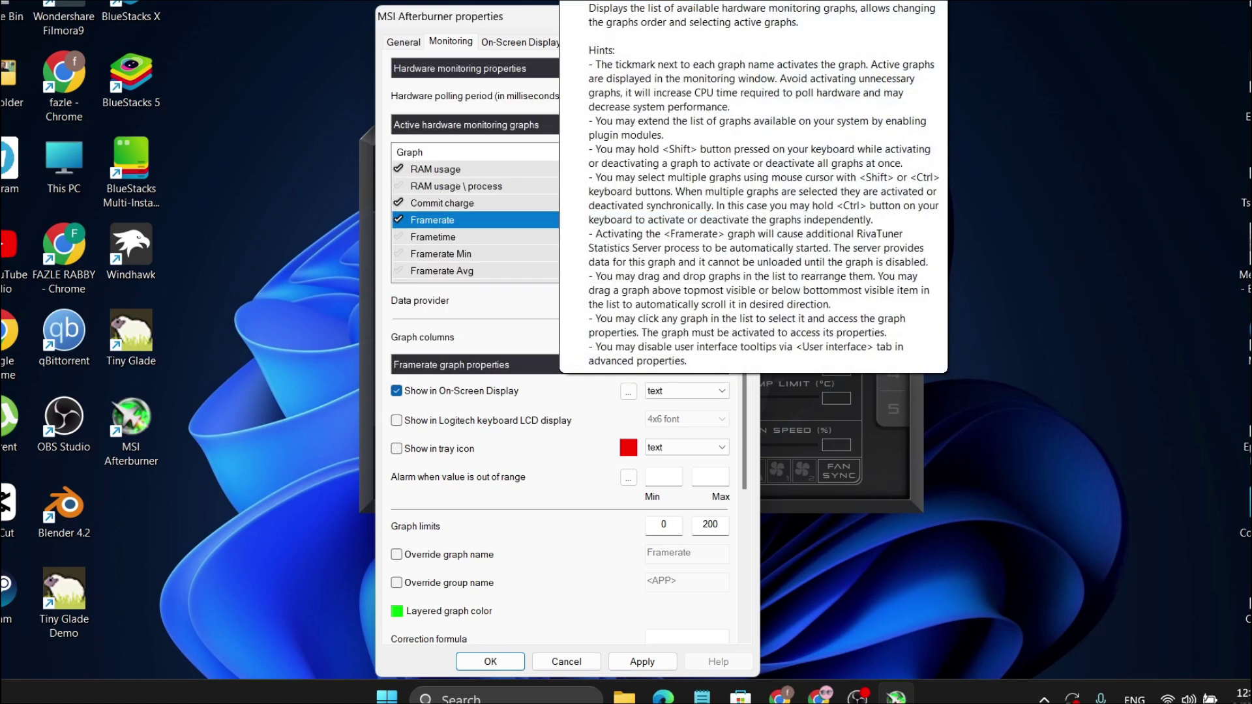
{"action": "scroll", "coordinate": [489, 219], "scroll_direction": "up", "scroll_amount": 1}
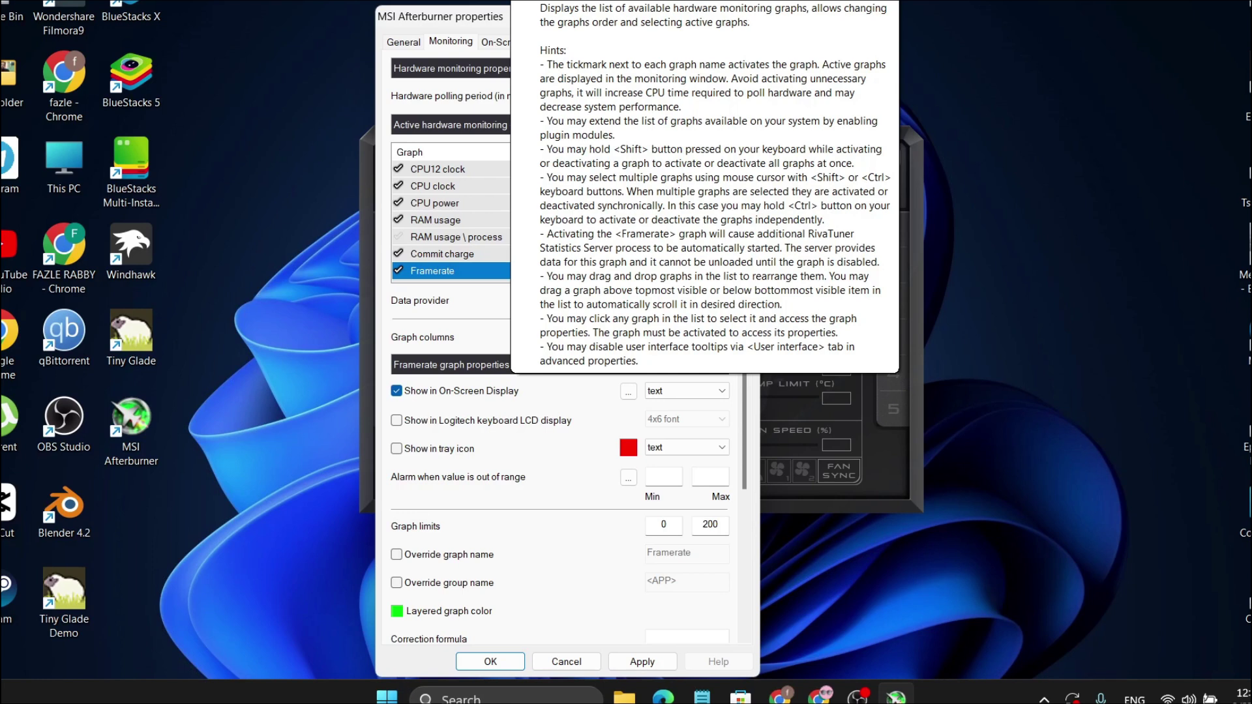
{"action": "left_click", "coordinate": [642, 662]}
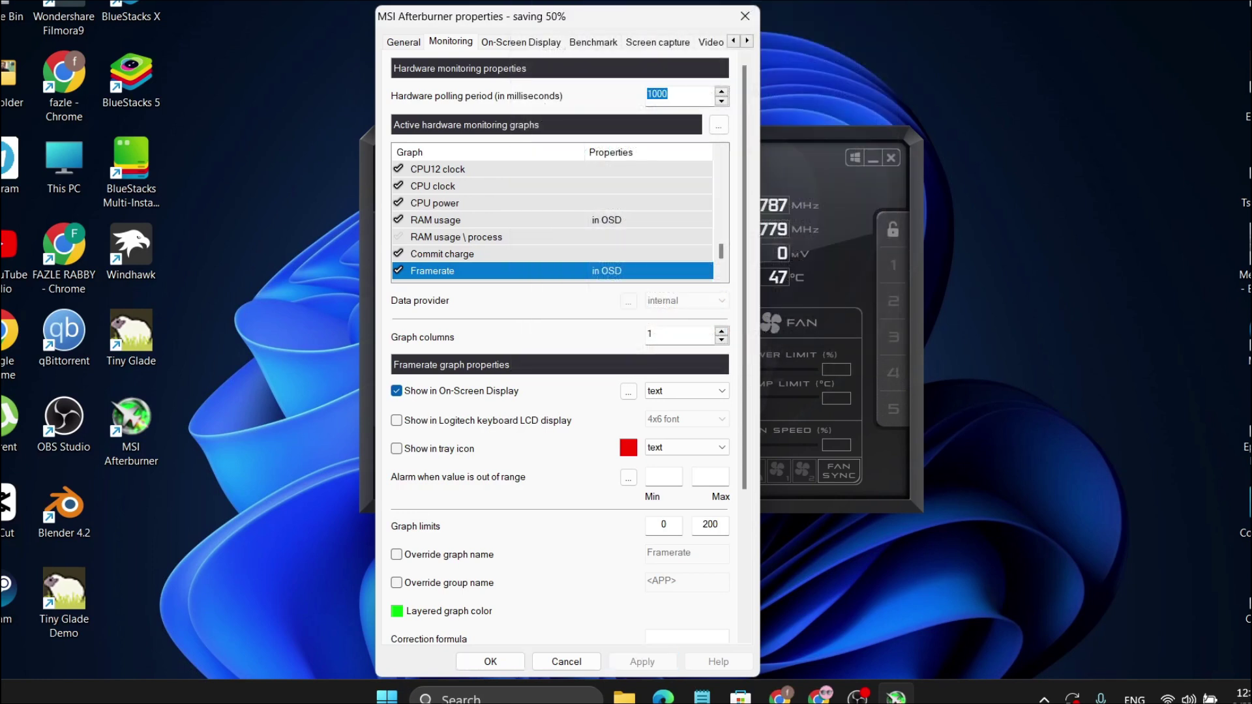
{"action": "key", "text": "Return"}
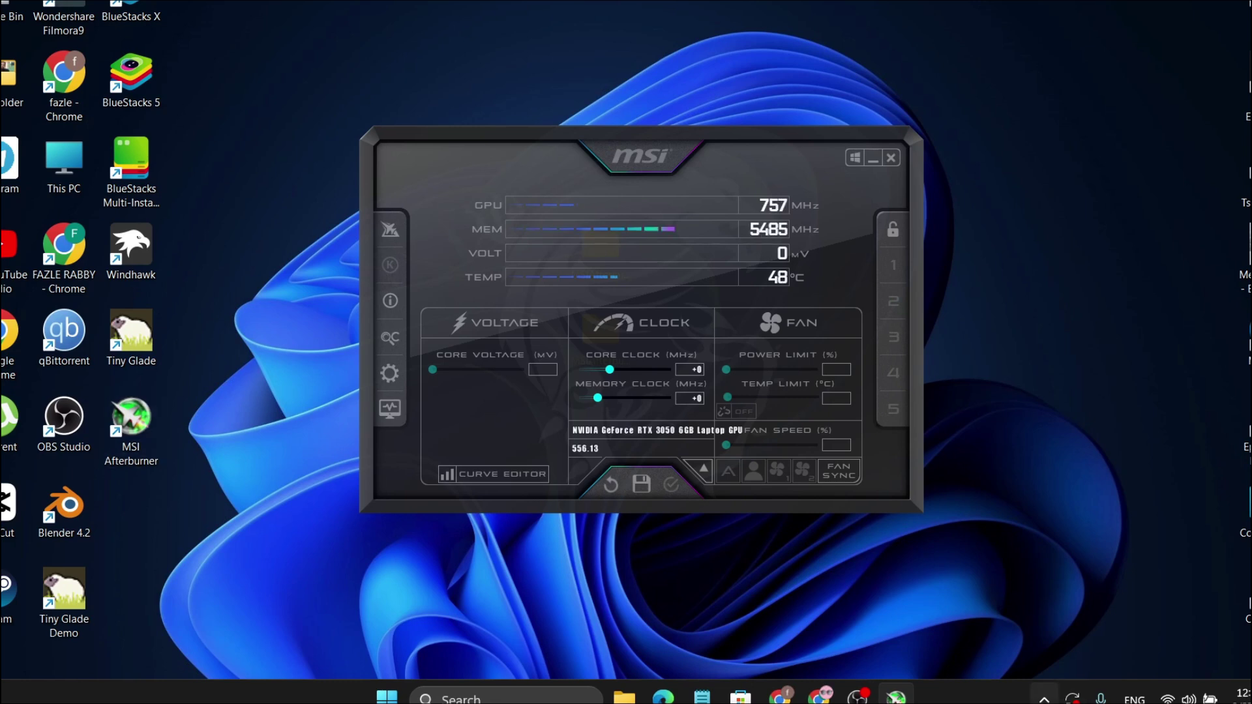
Switch to the running RivaTuner Statistics Server, minimise MSI Afterburner and reposition the RivaTuner window on the desktop.
{"action": "left_click", "coordinate": [1044, 697]}
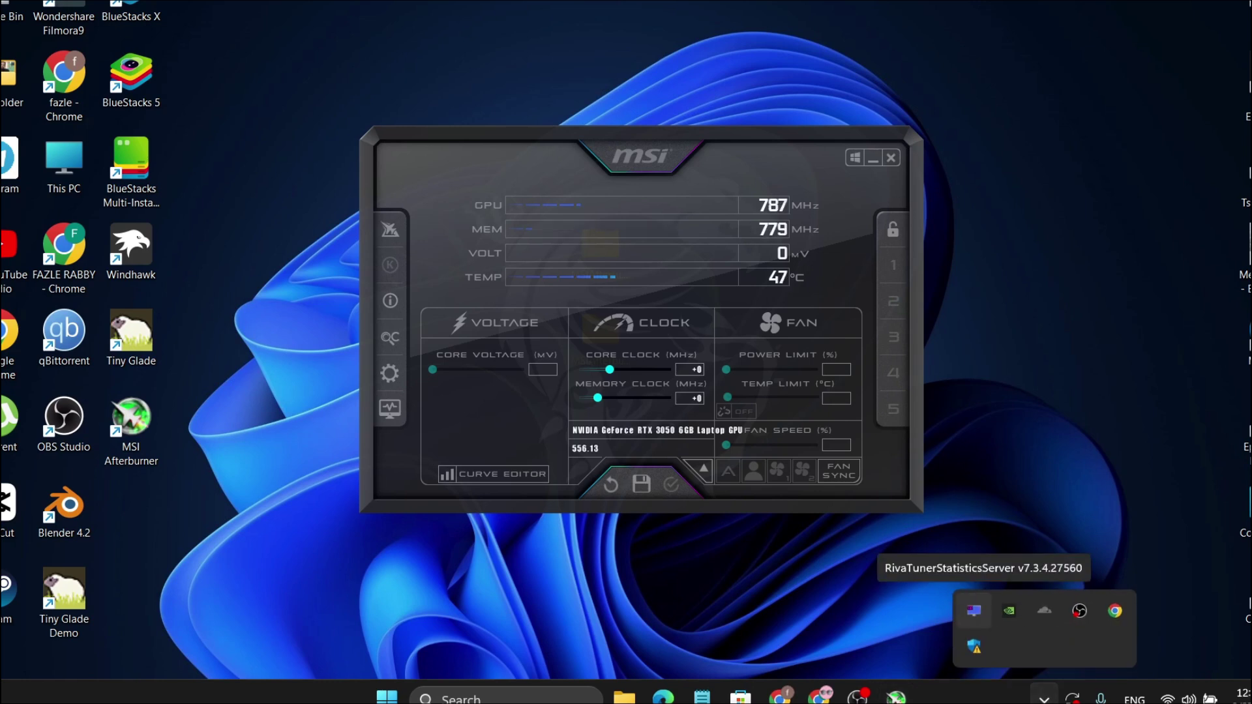
{"action": "left_click", "coordinate": [974, 609]}
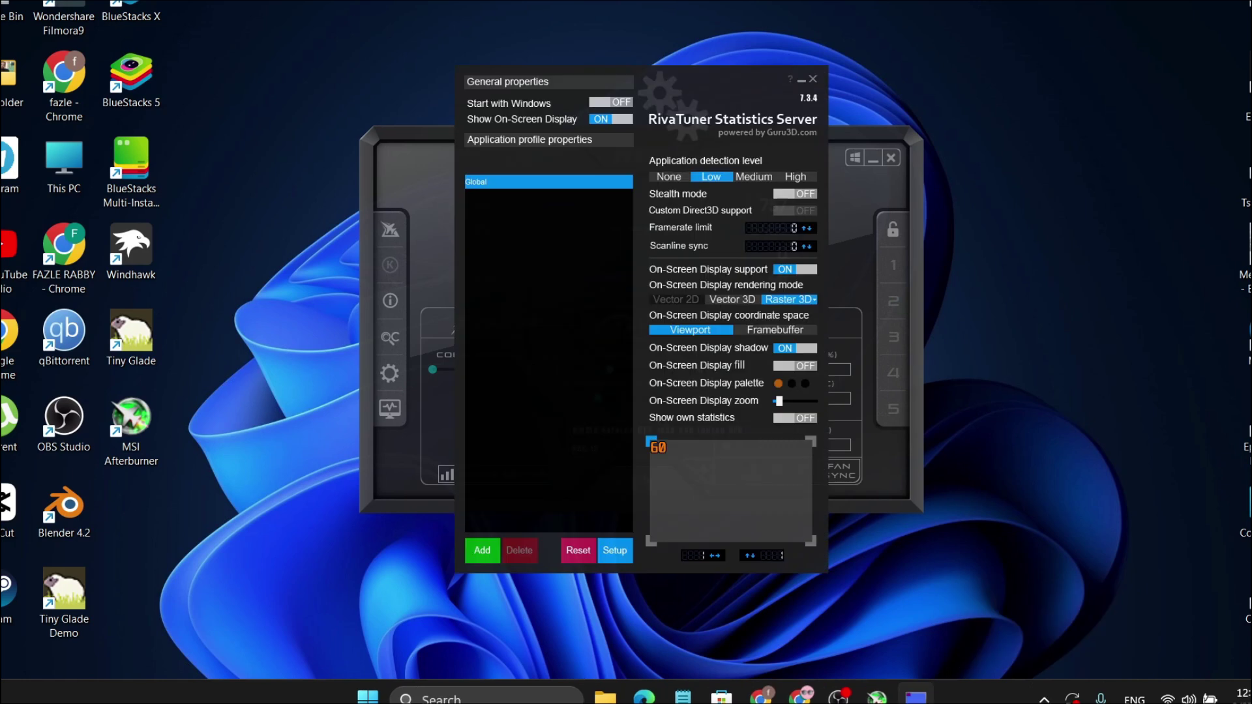
{"action": "left_click_drag", "start_coordinate": [864, 196], "coordinate": [1036, 272]}
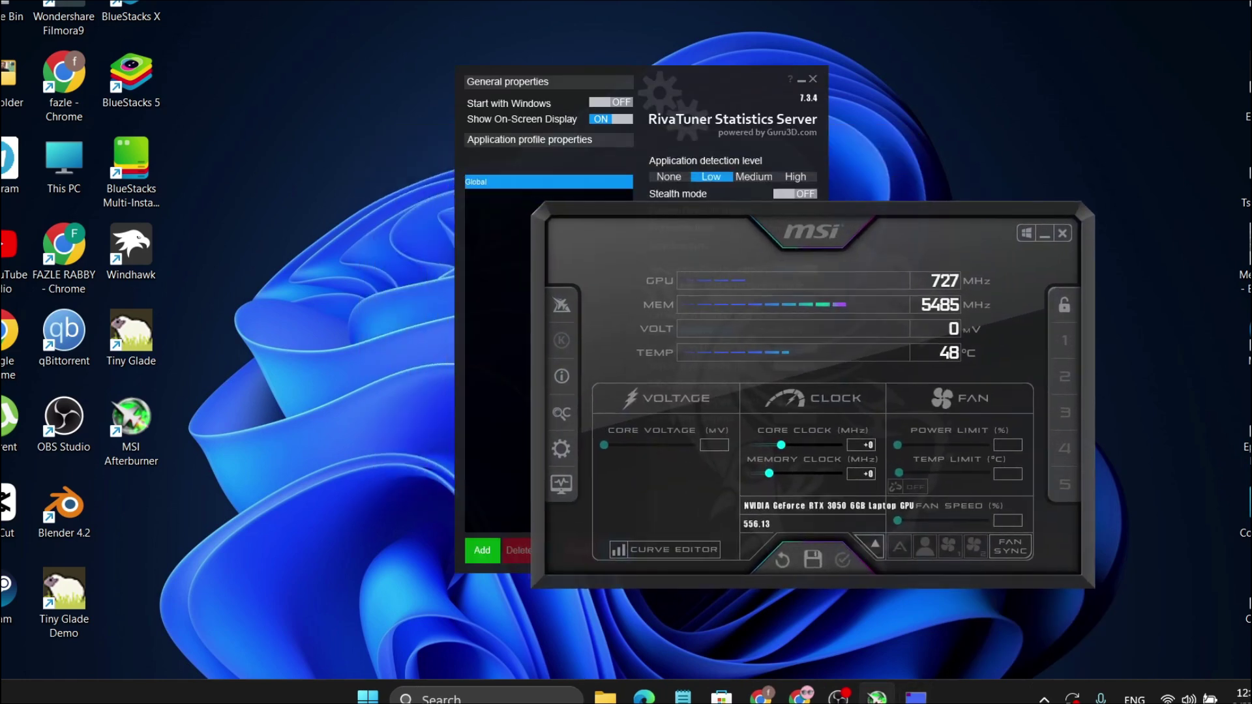
{"action": "left_click", "coordinate": [1044, 234]}
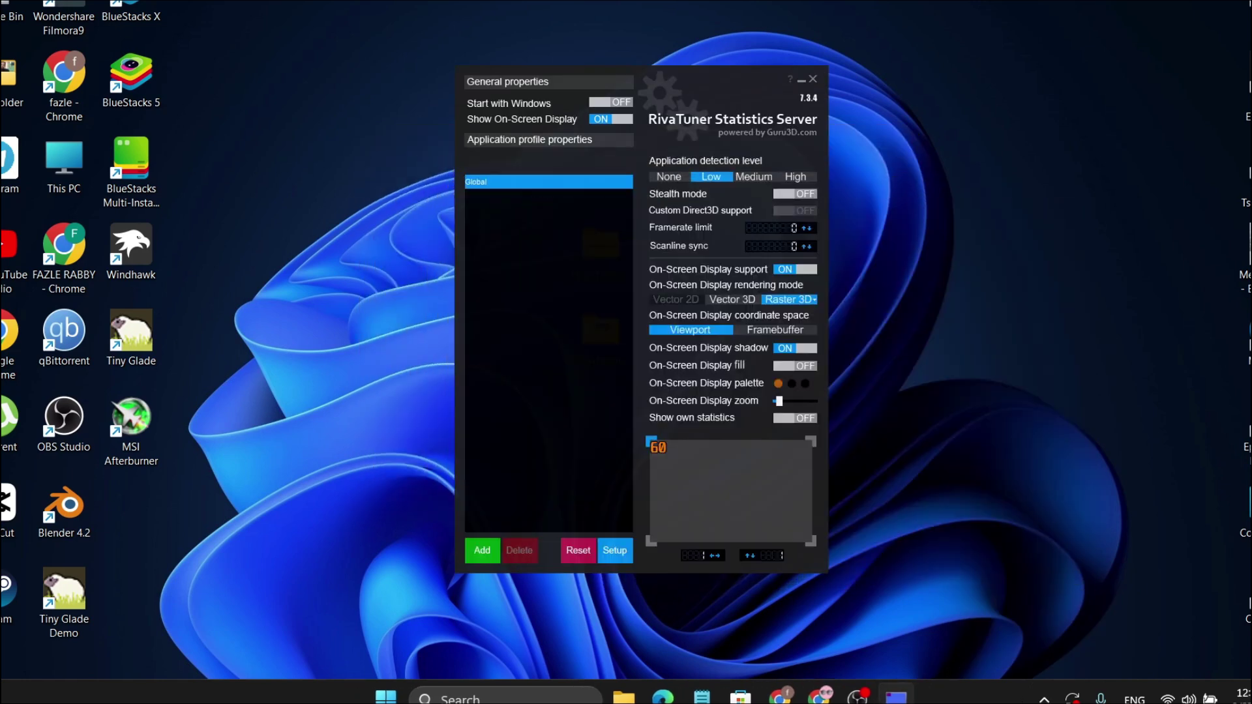
{"action": "left_click_drag", "start_coordinate": [724, 86], "coordinate": [770, 124]}
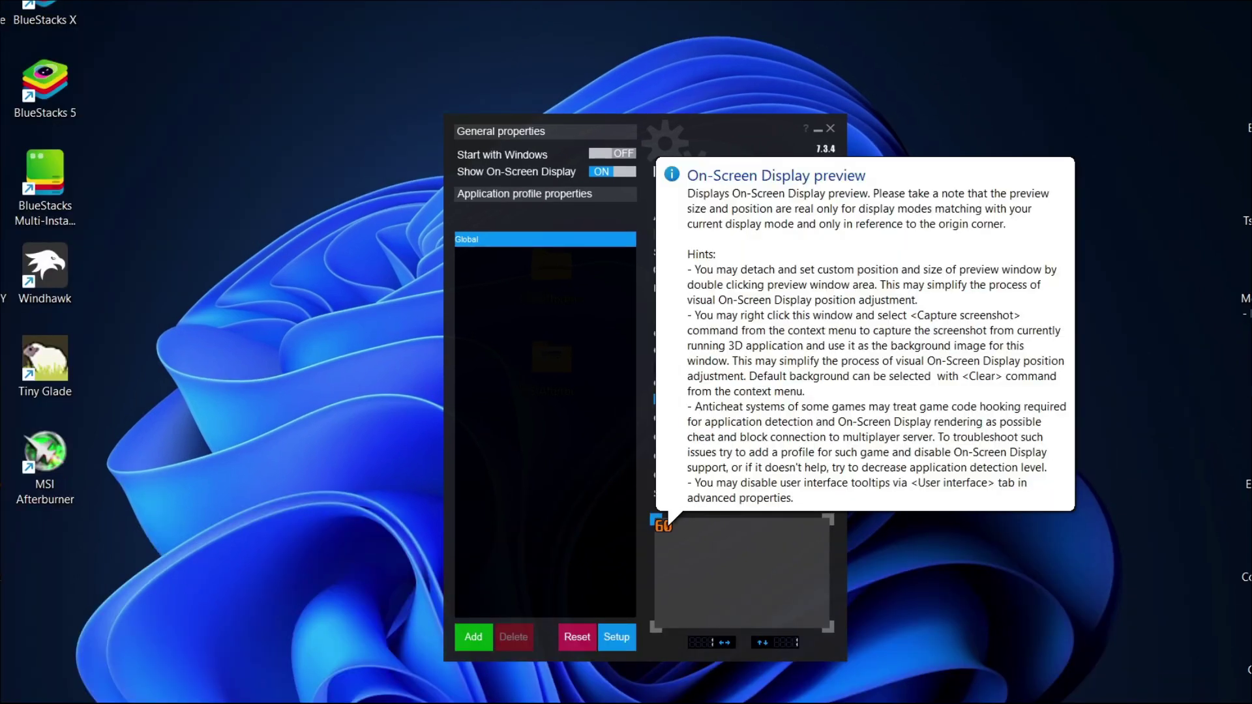
Slightly increase the On-Screen Display zoom and set the first palette colour to bright green (0, 255, 0).
{"action": "left_click_drag", "start_coordinate": [793, 476], "coordinate": [801, 476]}
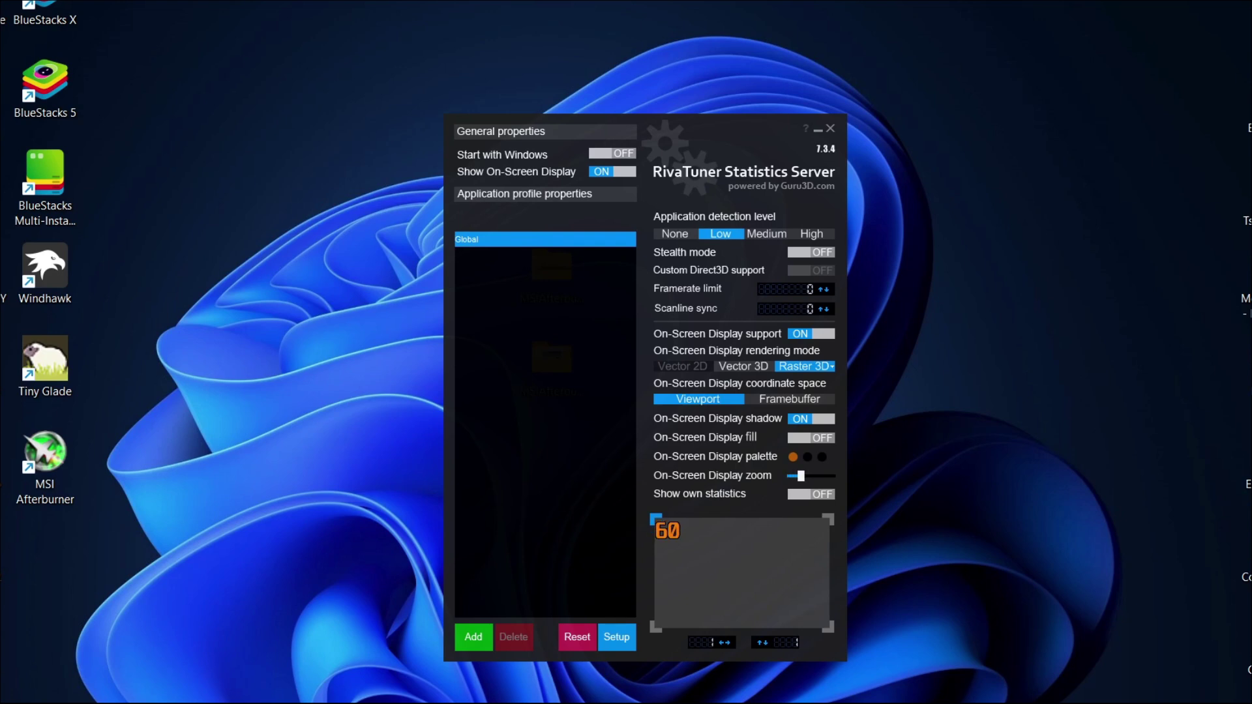
{"action": "left_click", "coordinate": [793, 456]}
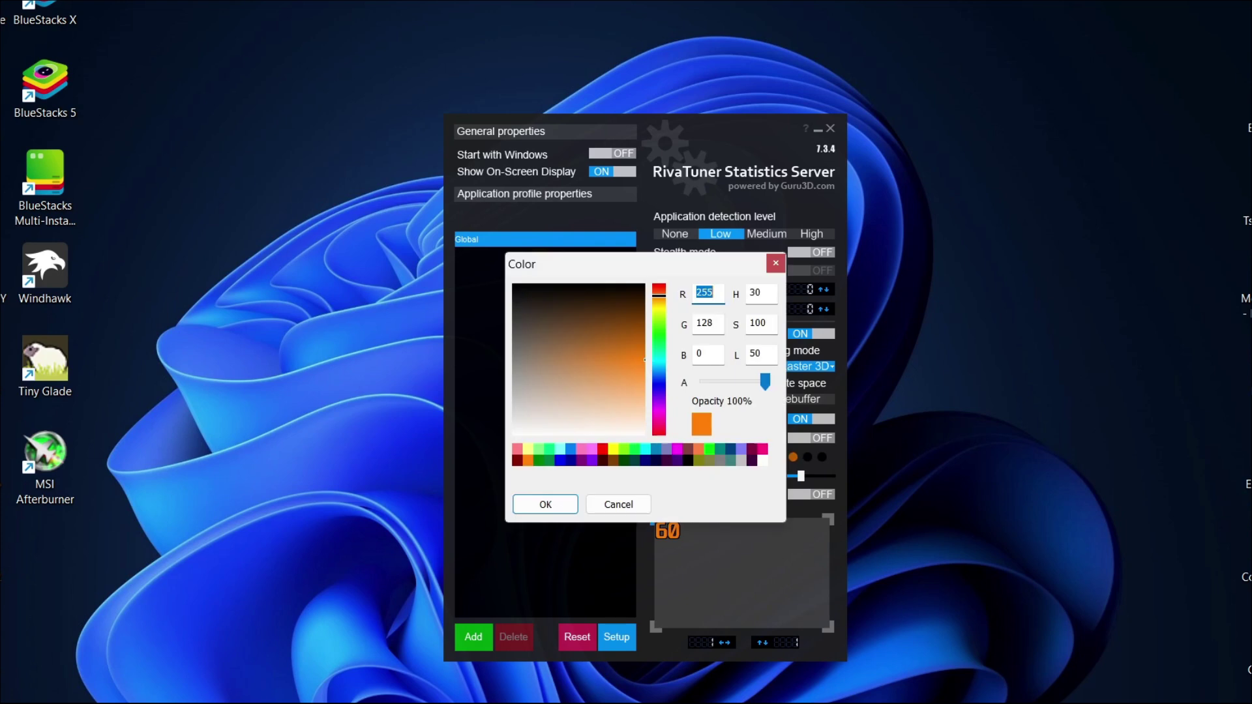
{"action": "left_click", "coordinate": [709, 449]}
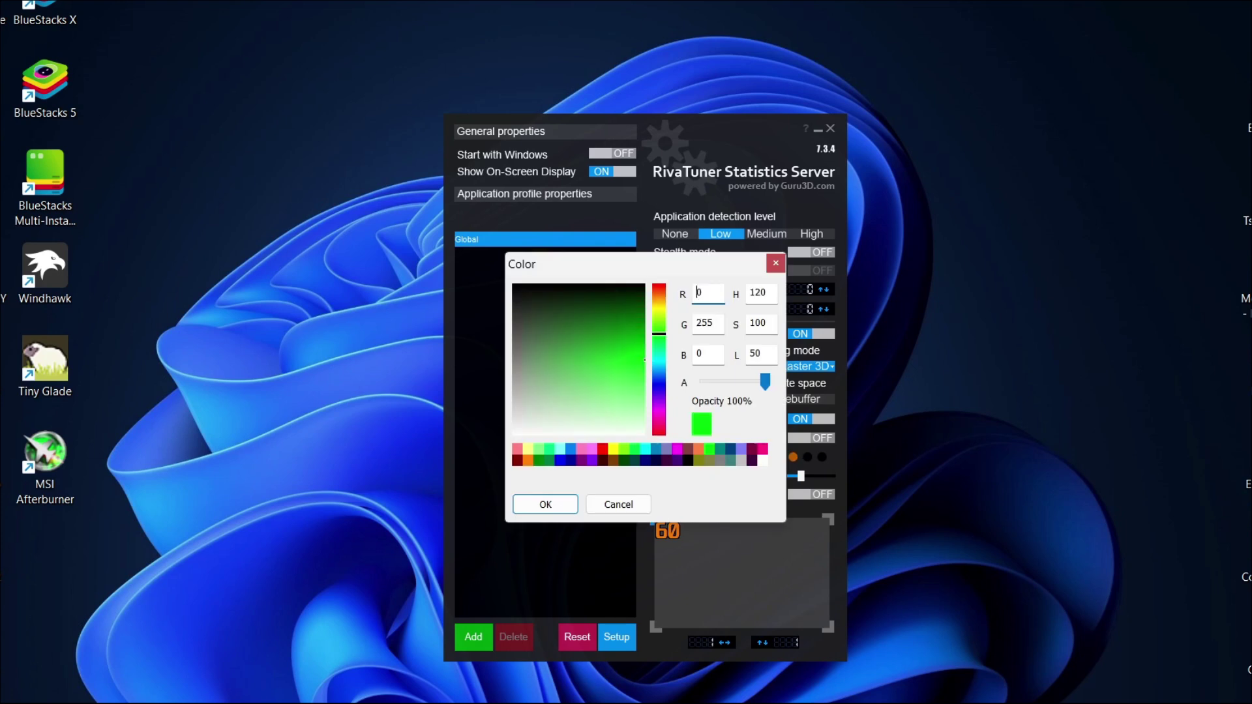
{"action": "left_click", "coordinate": [603, 450]}
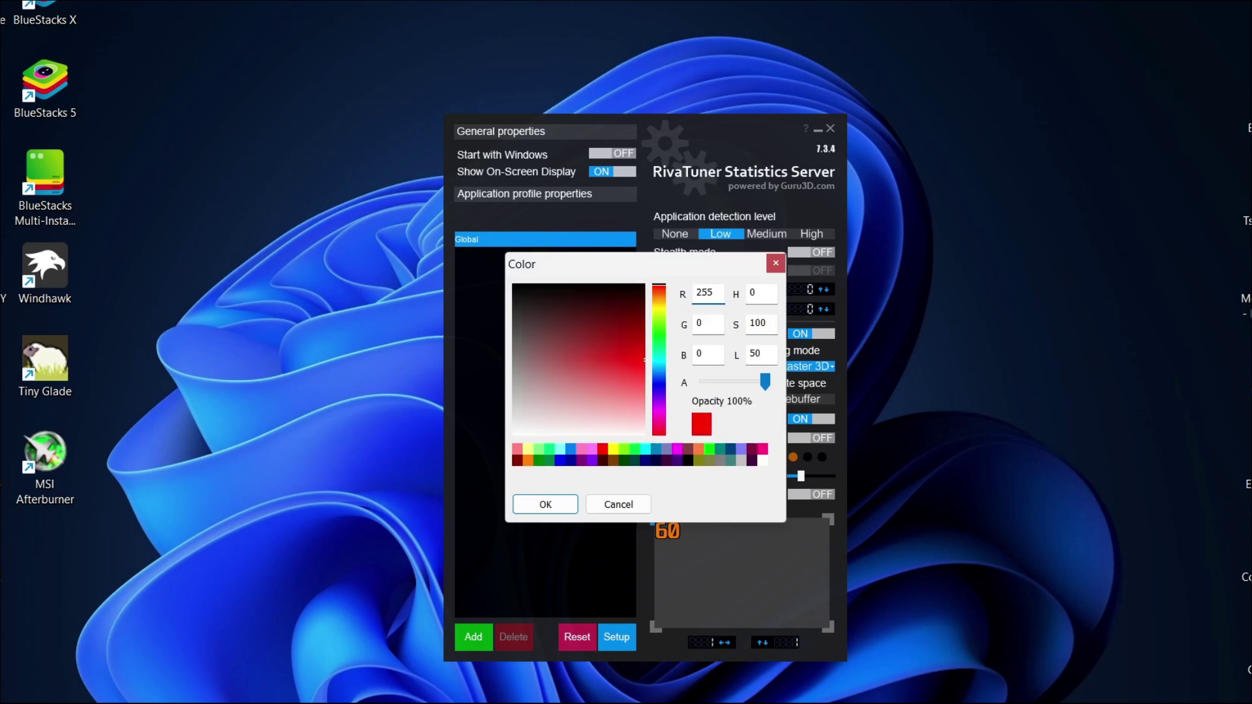
{"action": "left_click", "coordinate": [709, 449]}
{"action": "left_click", "coordinate": [545, 504]}
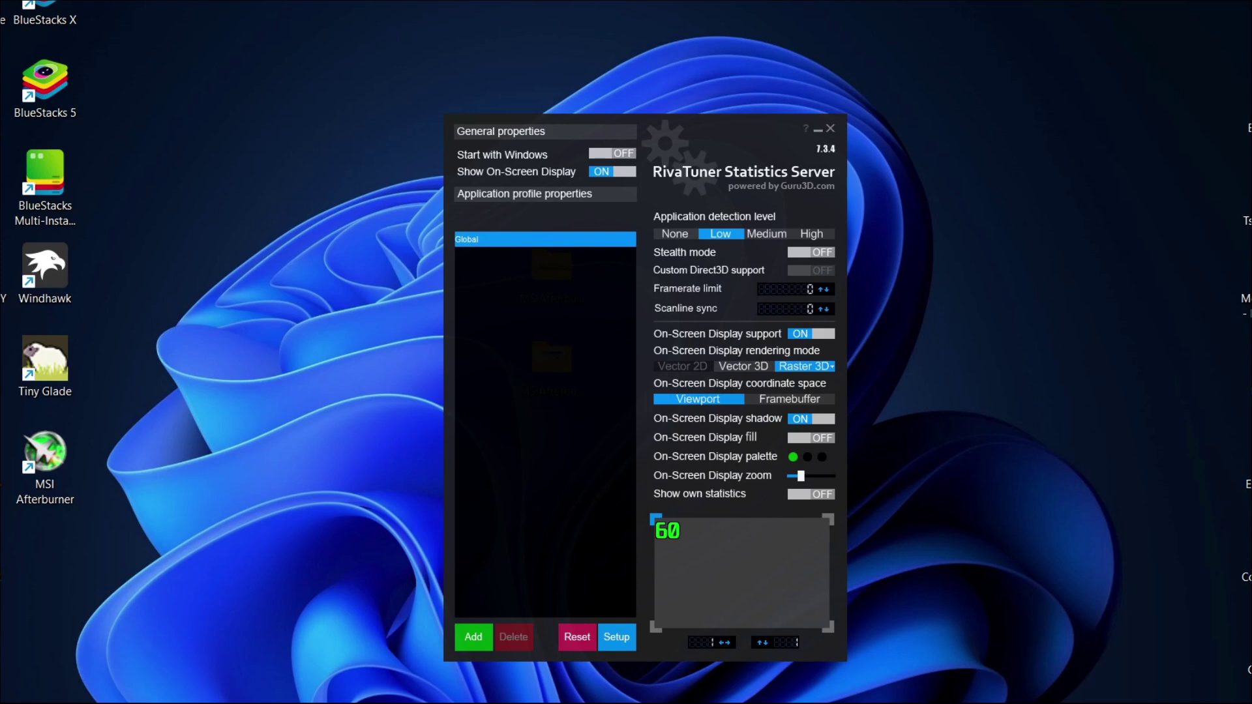